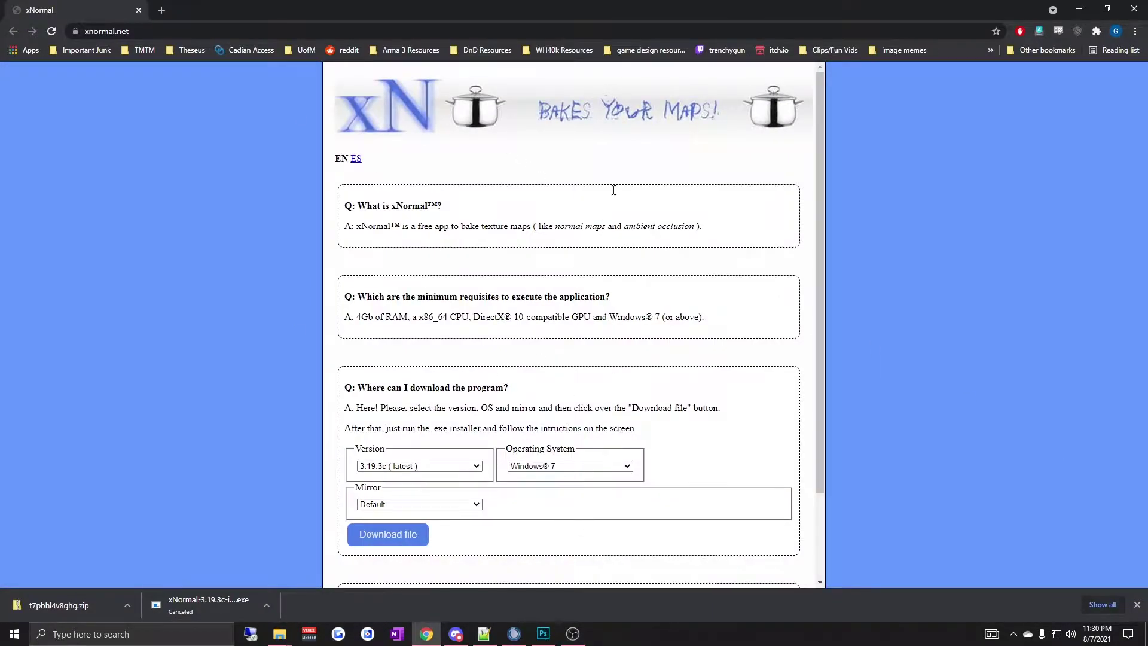
Switch to File Explorer and check the xNormal.zip archive in the v_neophron textures folder
key(alt+Tab)
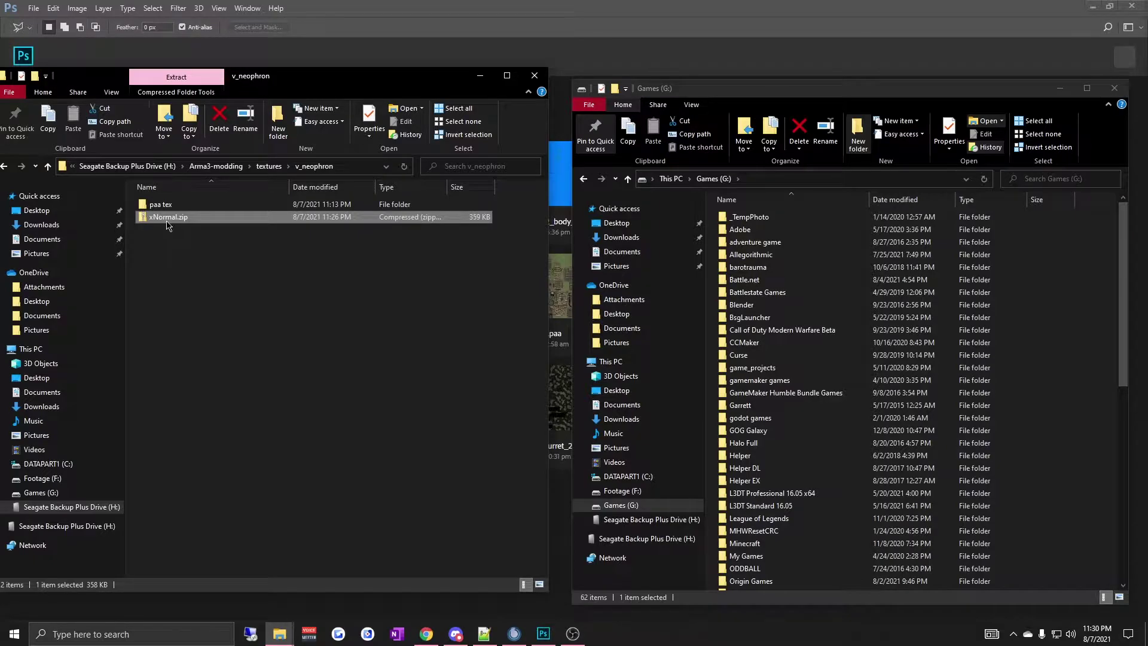
double_click(166, 221)
drag(223, 306, 184, 204)
click(216, 295)
click(230, 320)
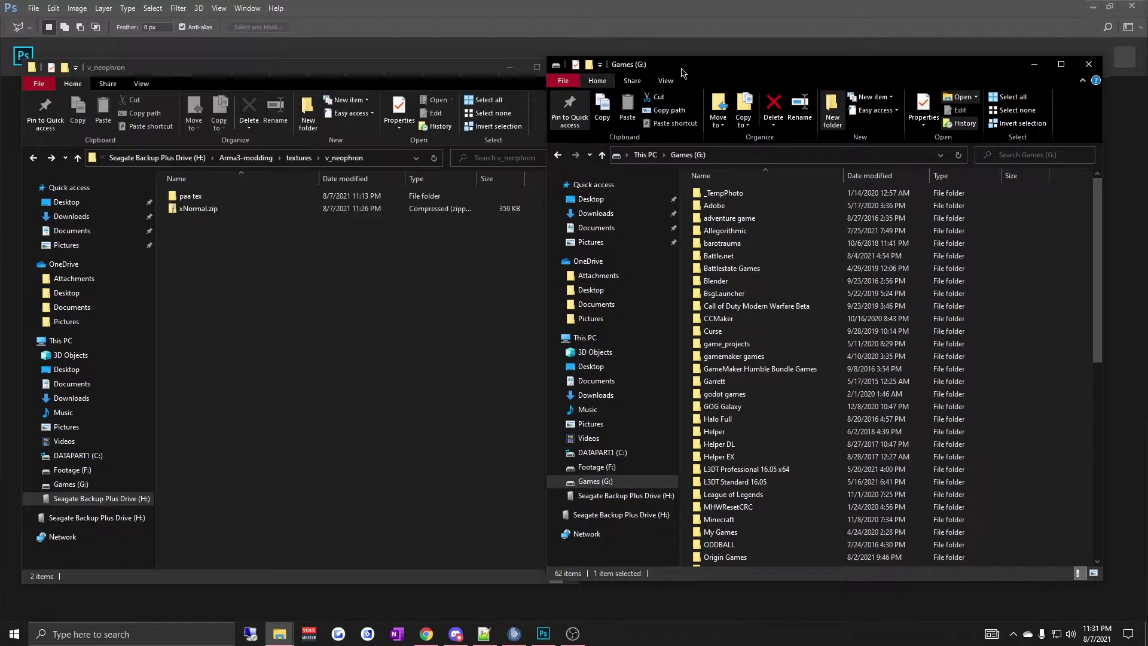
On the Games (G:) drive, open the Arma 3 game folder under Steam, steamapps, common
scroll(742, 345, down, 2)
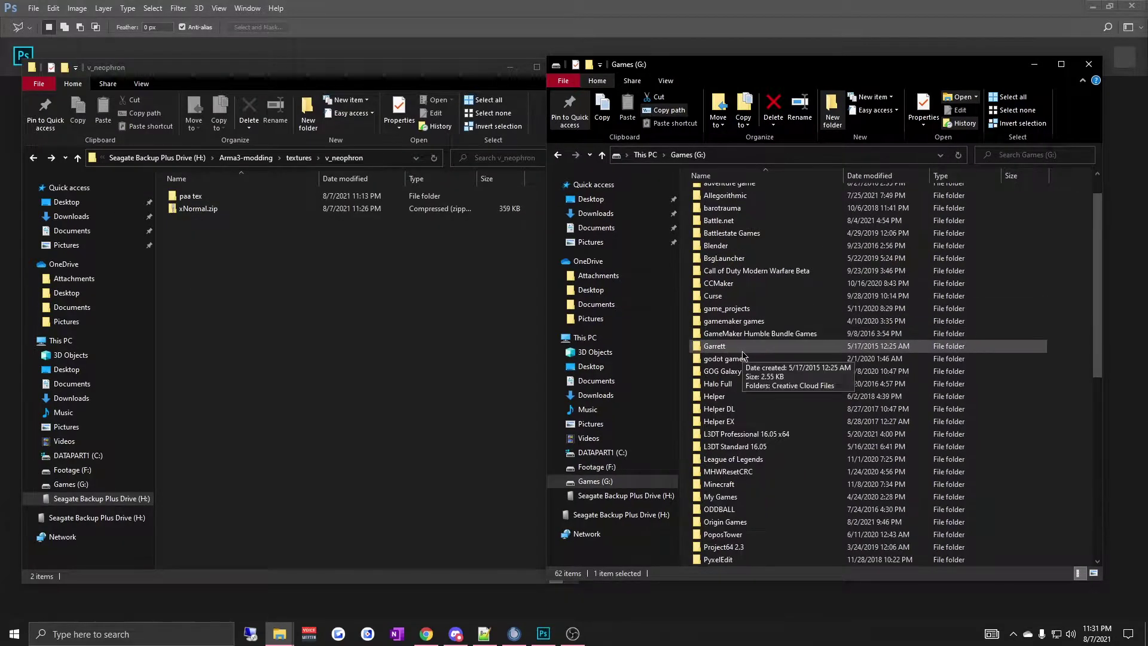
scroll(768, 345, up, 2)
scroll(746, 359, down, 10)
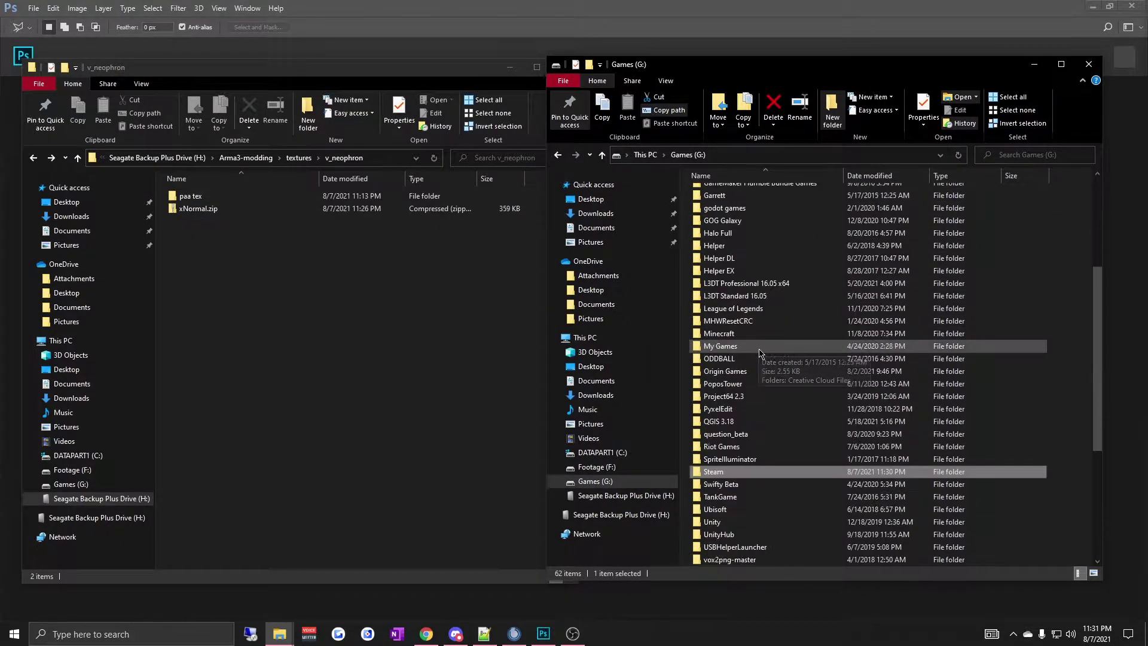
double_click(742, 439)
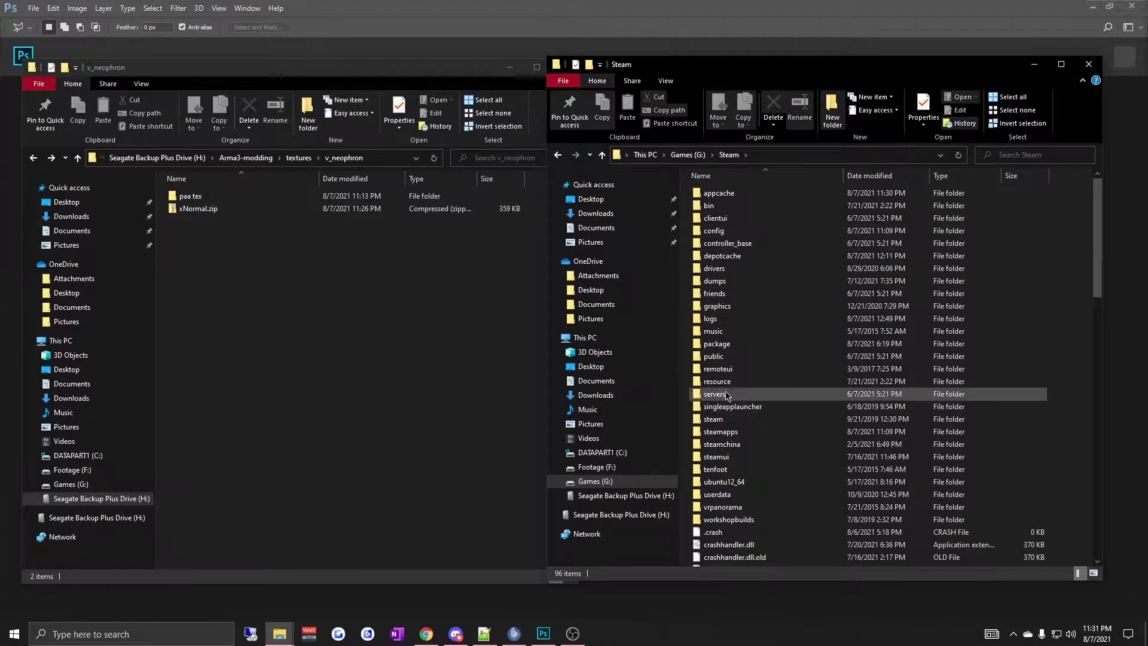
click(734, 432)
double_click(734, 431)
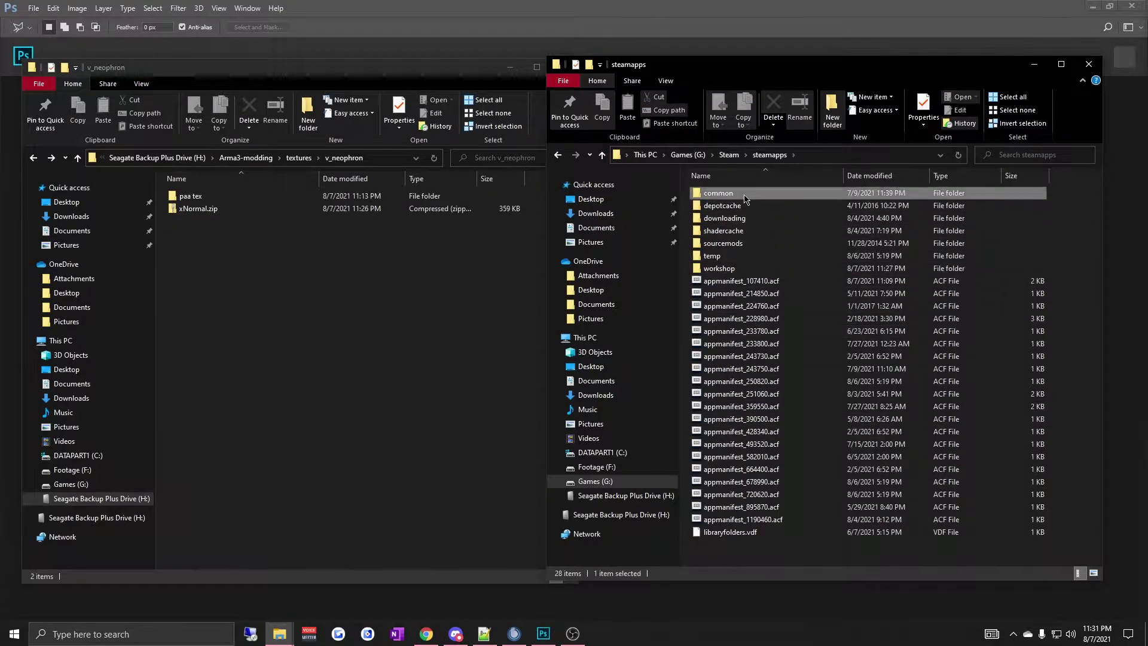
double_click(717, 193)
double_click(719, 256)
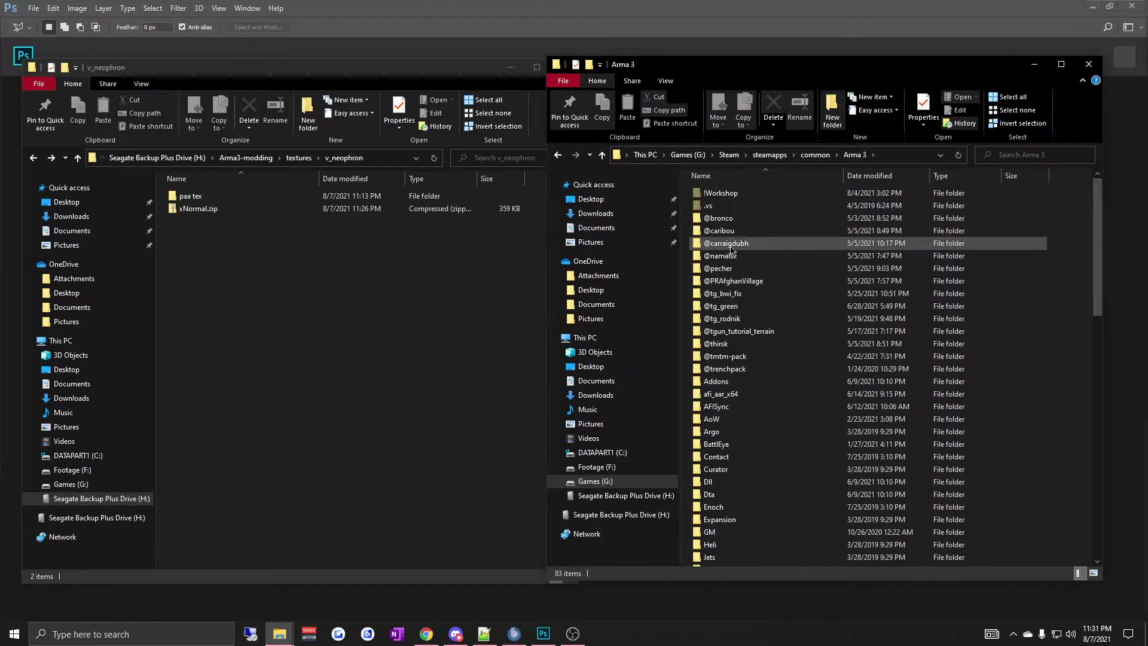
Open the Addons folder inside the Arma 3 directory
scroll(744, 358, down, 2)
scroll(744, 358, down, 1)
double_click(745, 307)
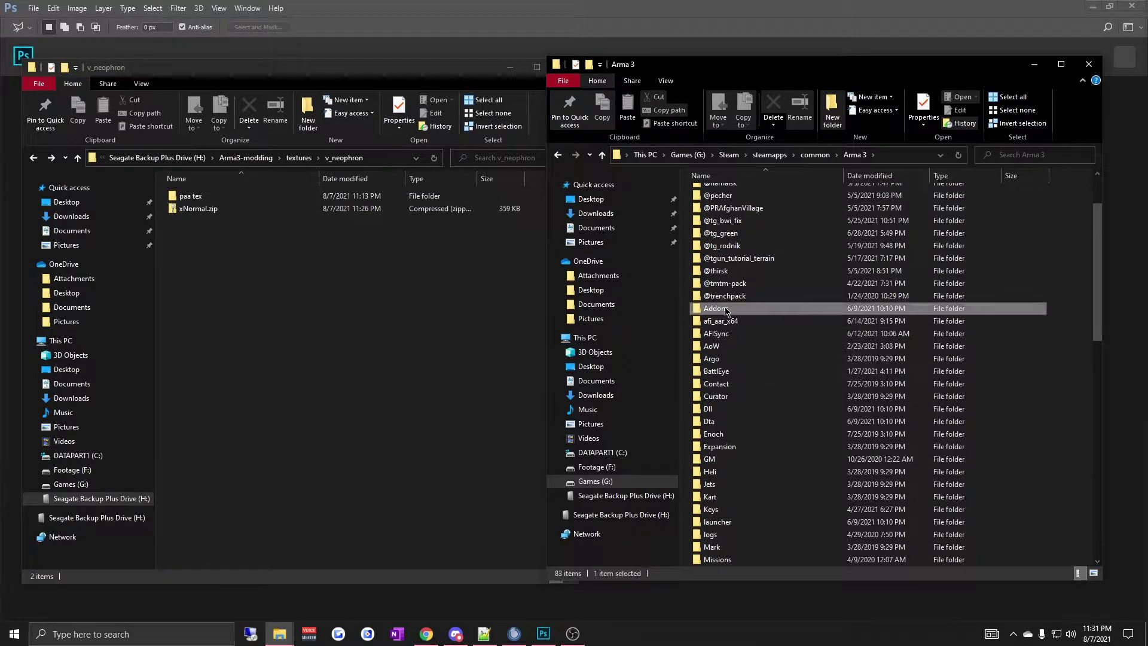
Find air_f_epc.pbo among the addon archives and open it in PBO Manager
scroll(747, 304, down, 2)
scroll(741, 287, up, 1)
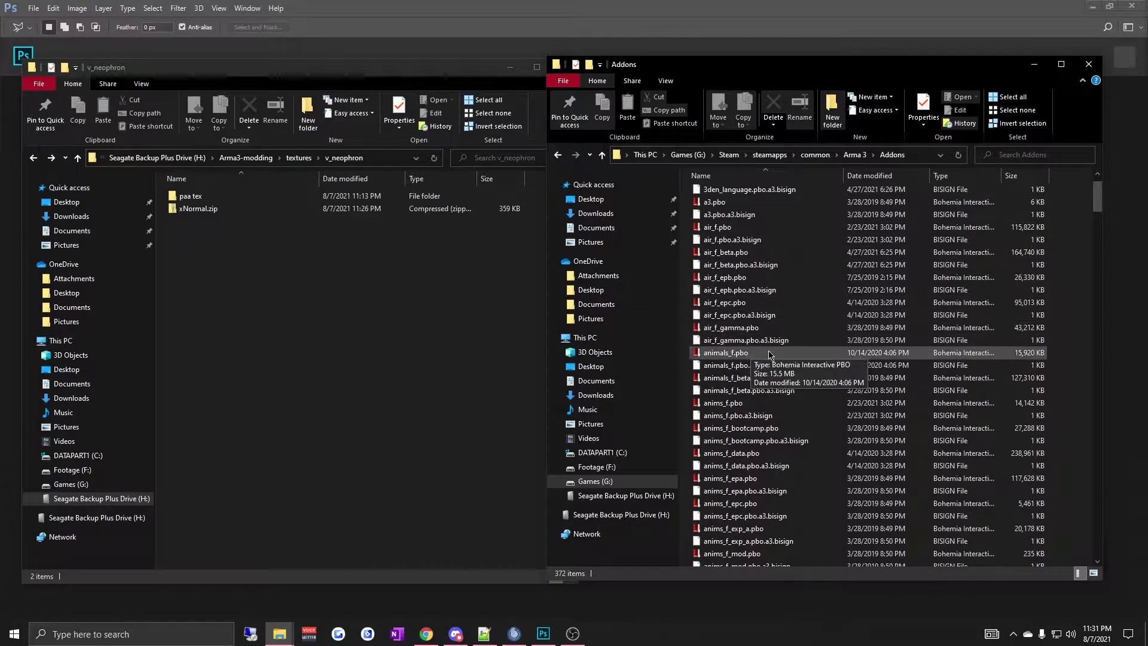
scroll(732, 331, down, 8)
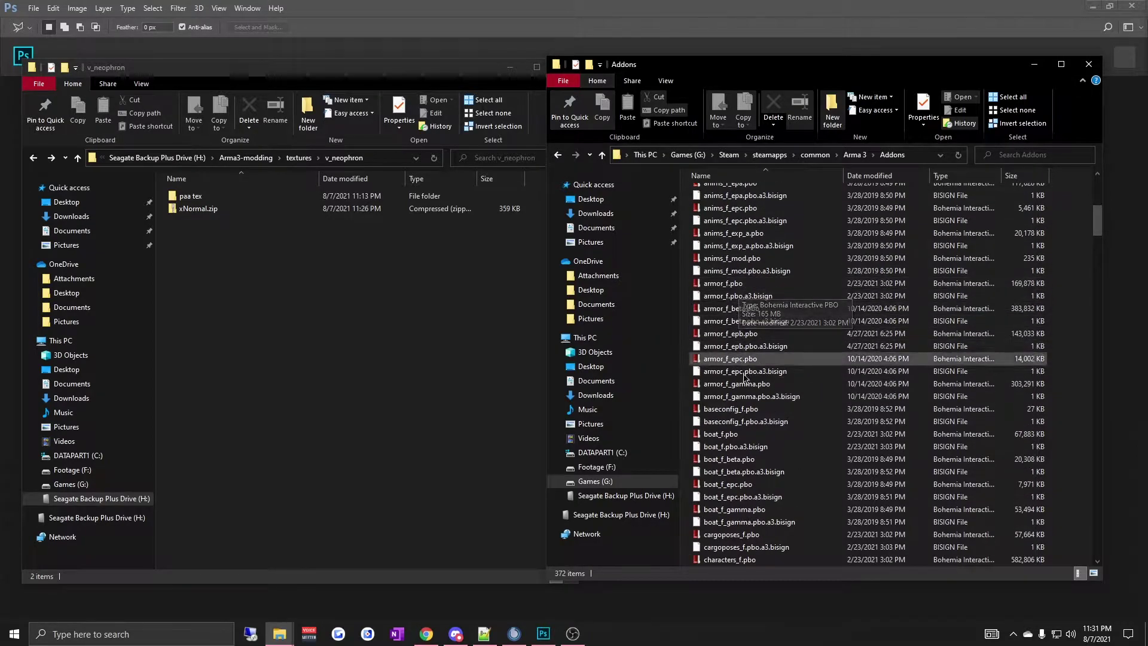
scroll(774, 389, down, 3)
scroll(778, 428, up, 15)
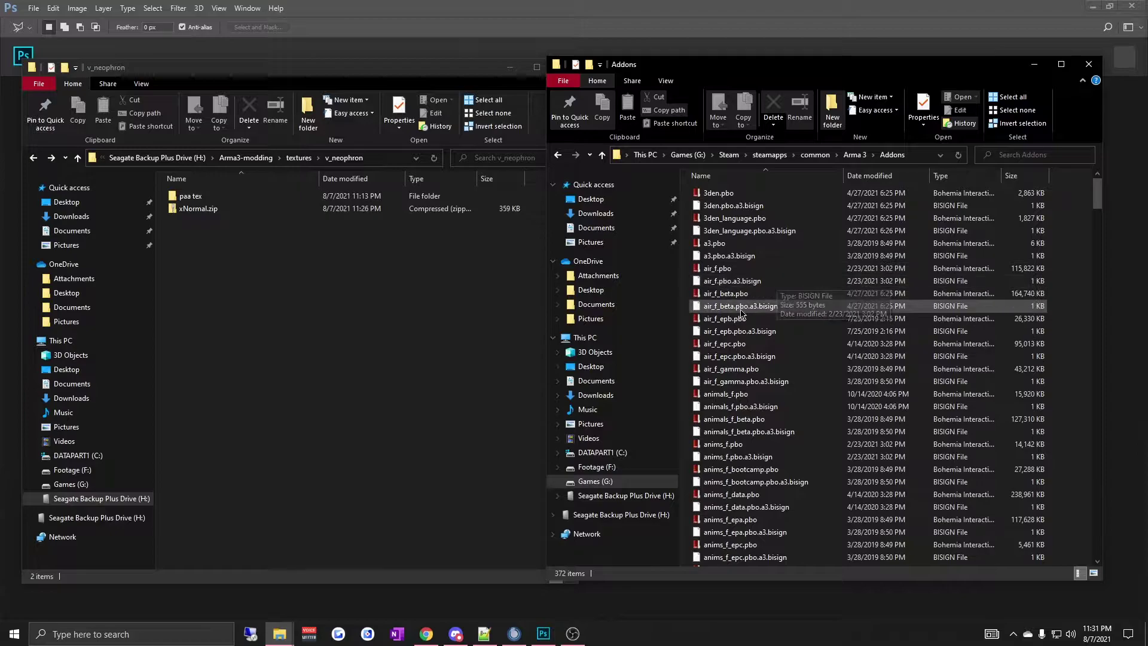
double_click(746, 344)
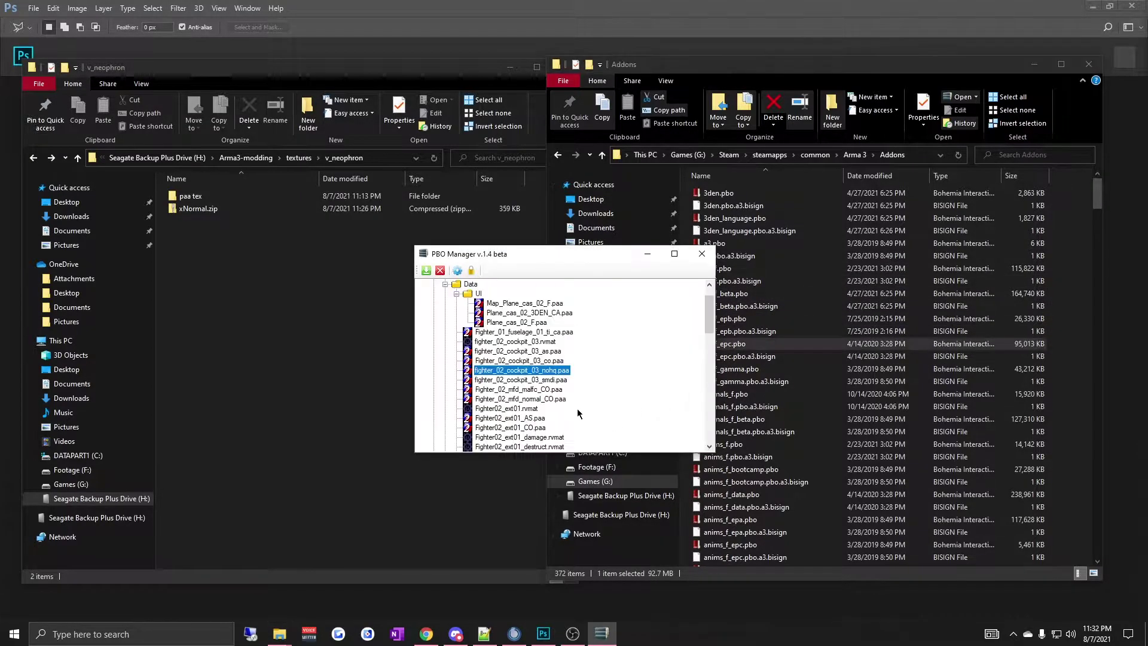
Copy Fighter_02_cockpit_03_co.paa and fighter_02_cockpit_03_nohq.paa from the archive into the paa tex folder
ctrl+click(546, 361)
key(ctrl+c)
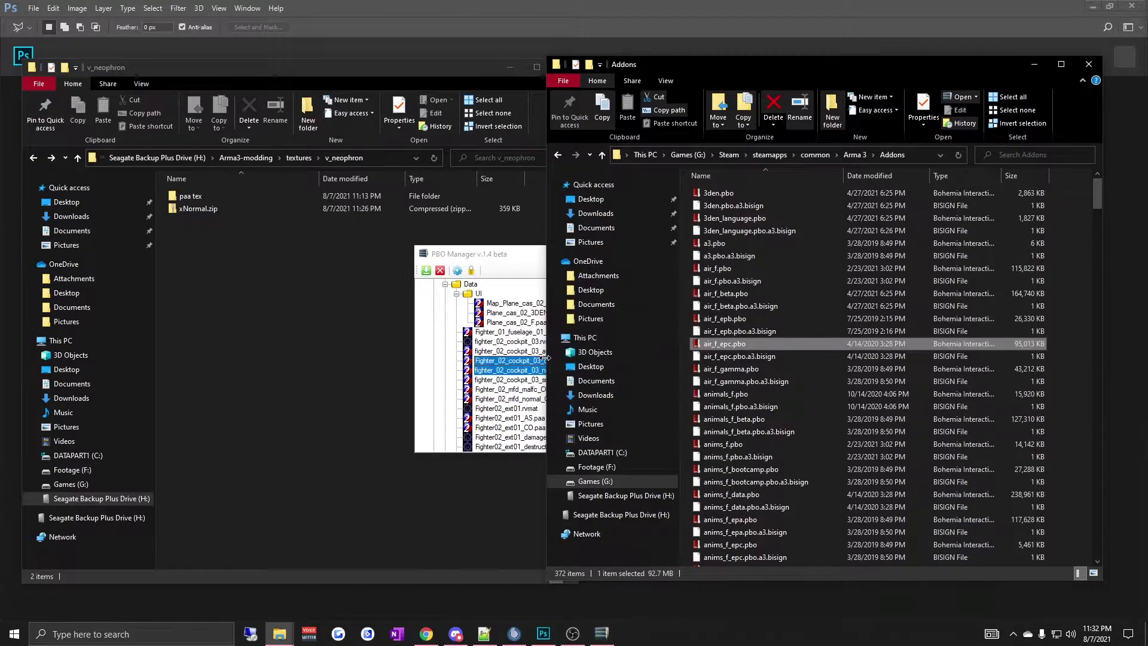
drag(494, 257, 586, 268)
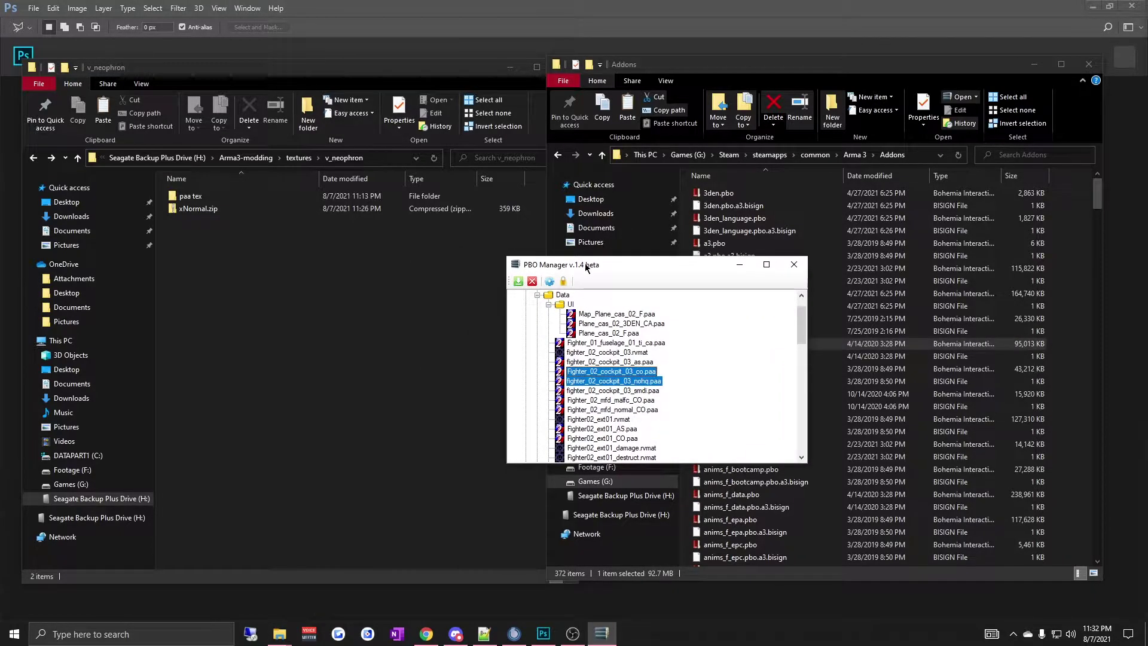
double_click(190, 196)
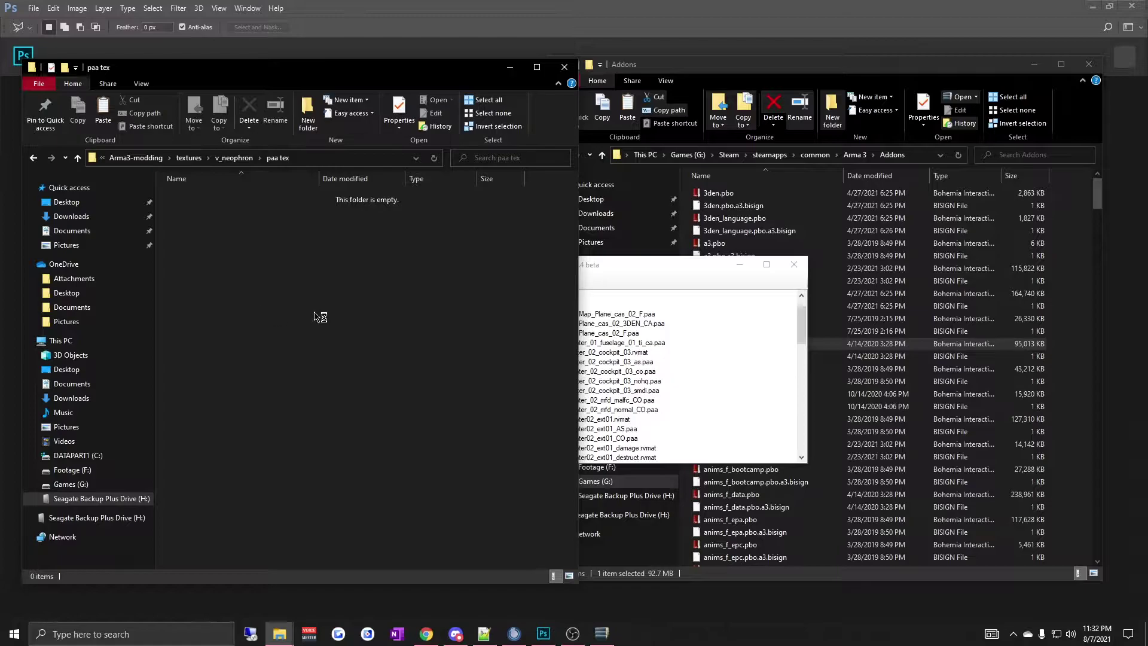
drag(320, 317, 320, 317)
Preview the Fighter_02_mfd_malfc_CO.paa and Fighter_02_mfd_normal_CO.paa textures from the archive, closing each one
click(648, 332)
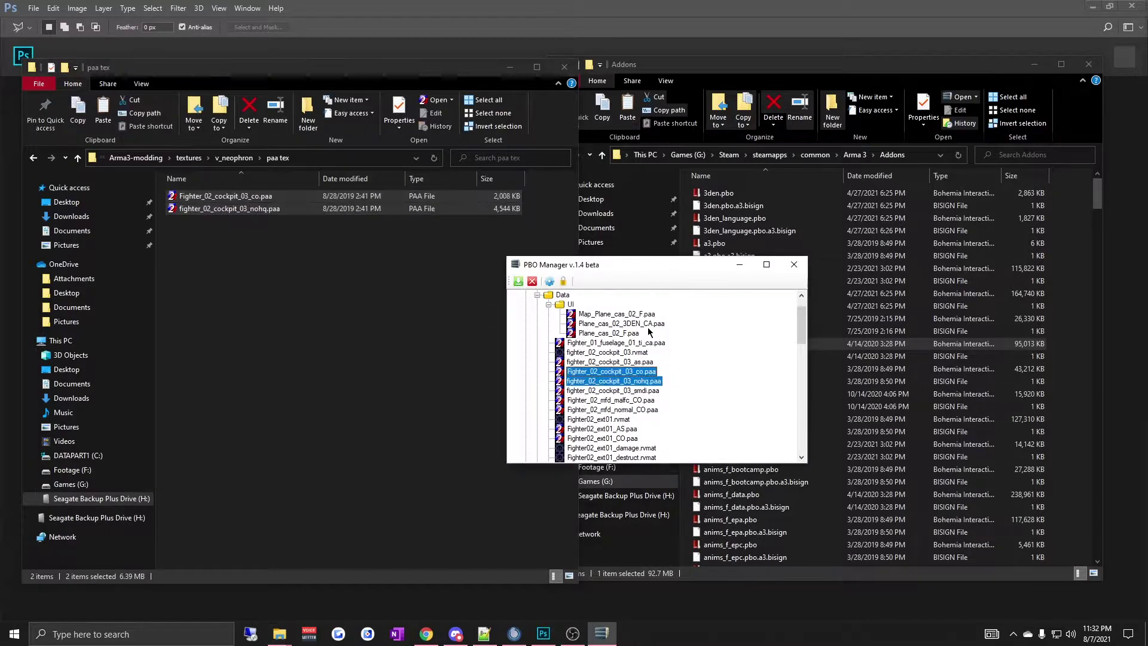
double_click(630, 401)
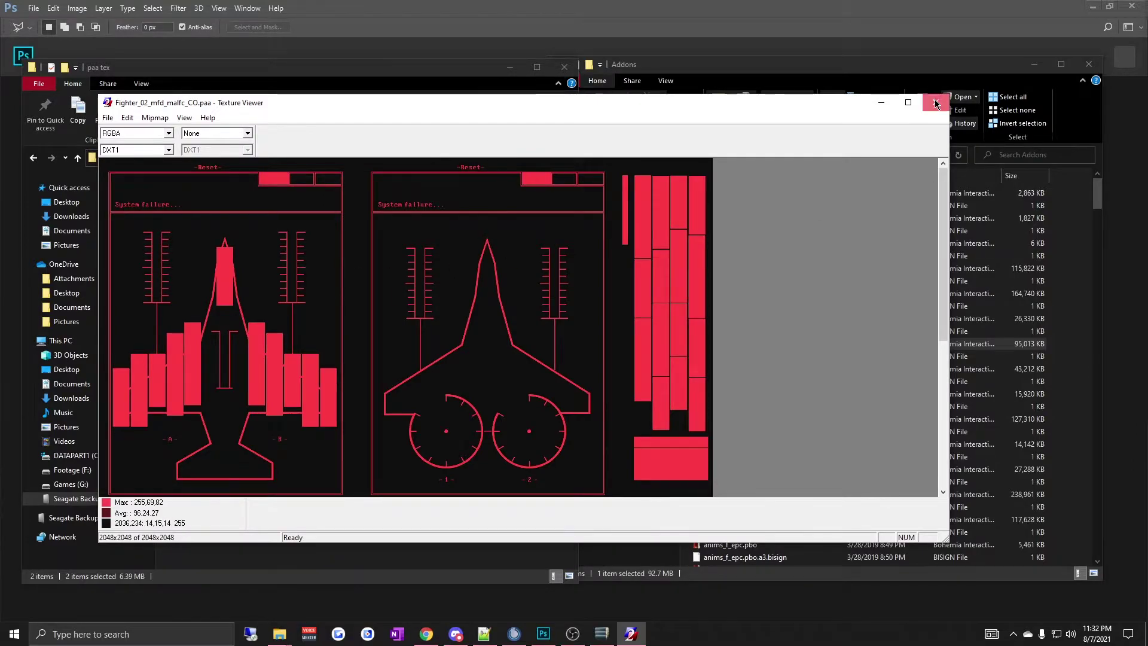
click(935, 104)
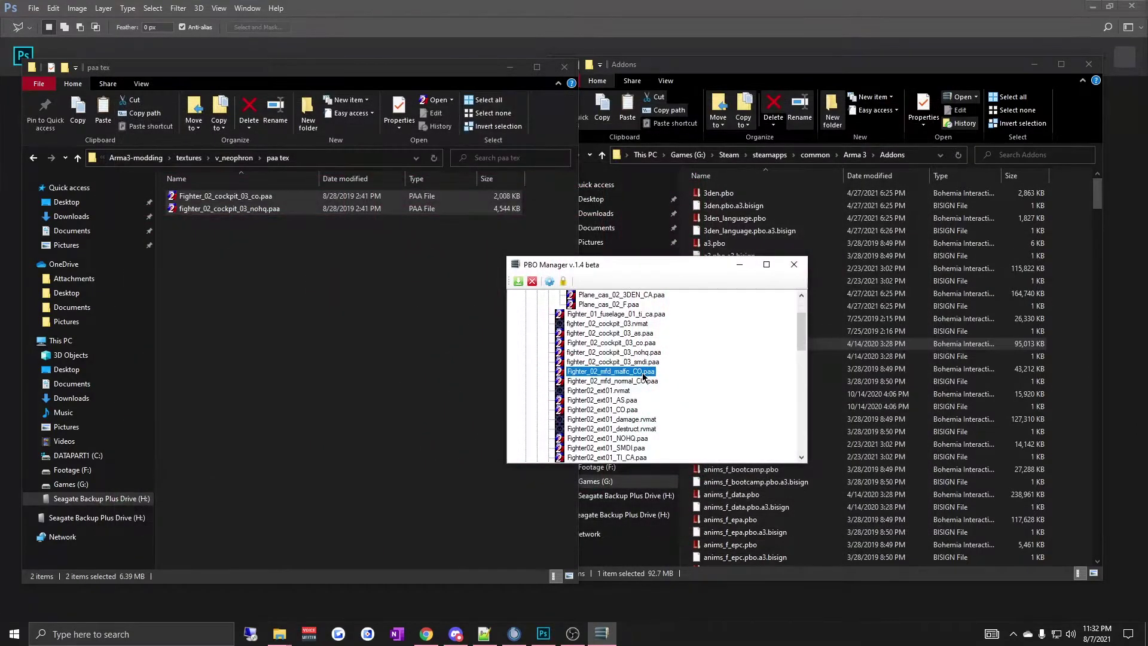
double_click(602, 366)
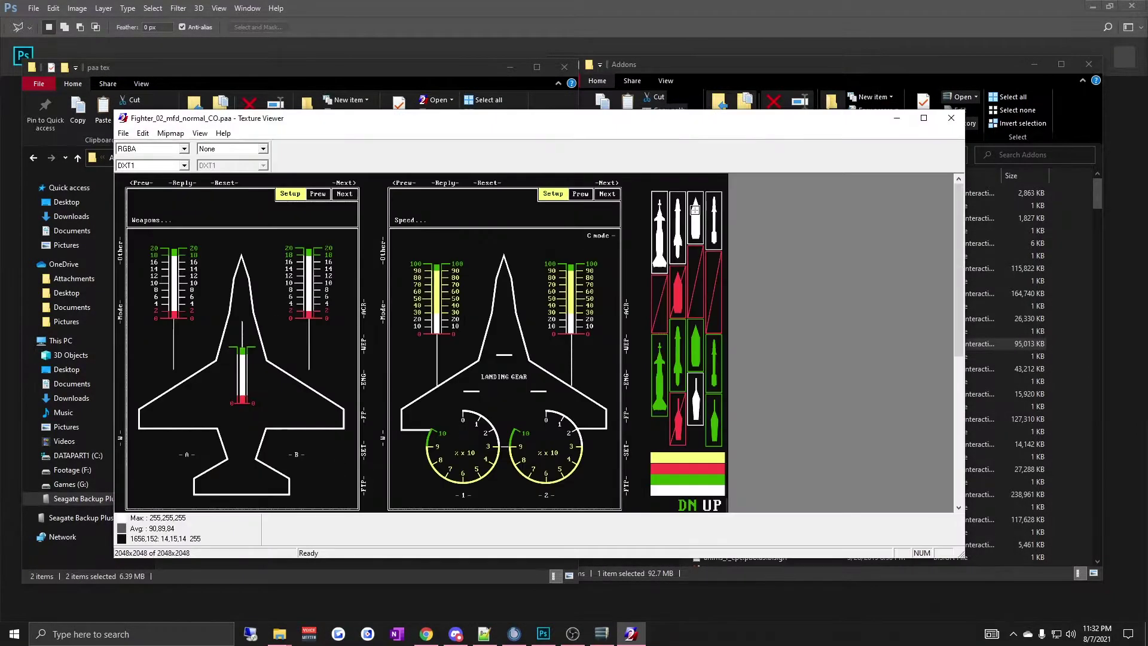
click(949, 118)
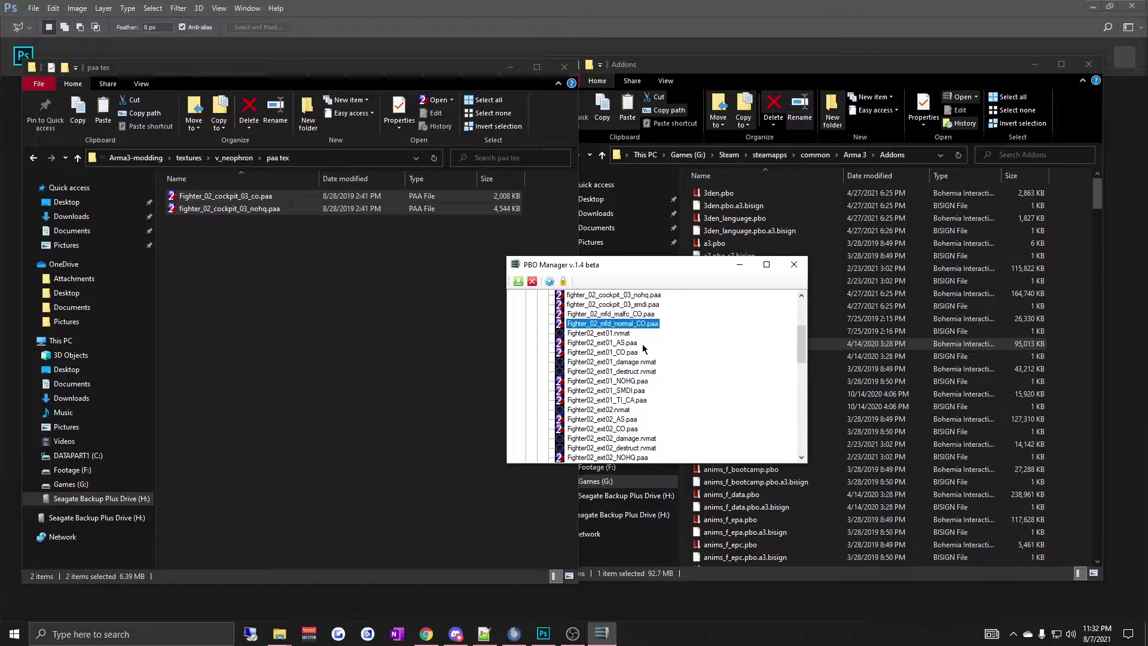
Preview Fighter02_ext01_CO.paa, and copy the CO and NOHQ textures of Fighter02 ext01 and ext02 into the paa tex folder
click(608, 352)
double_click(607, 353)
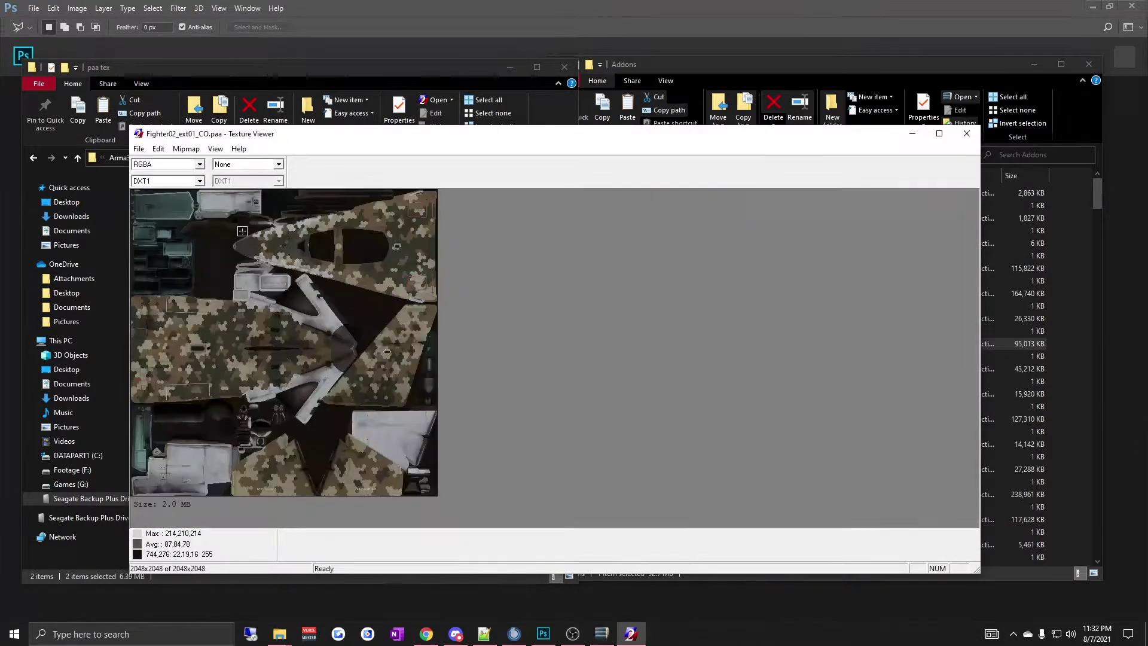
click(966, 137)
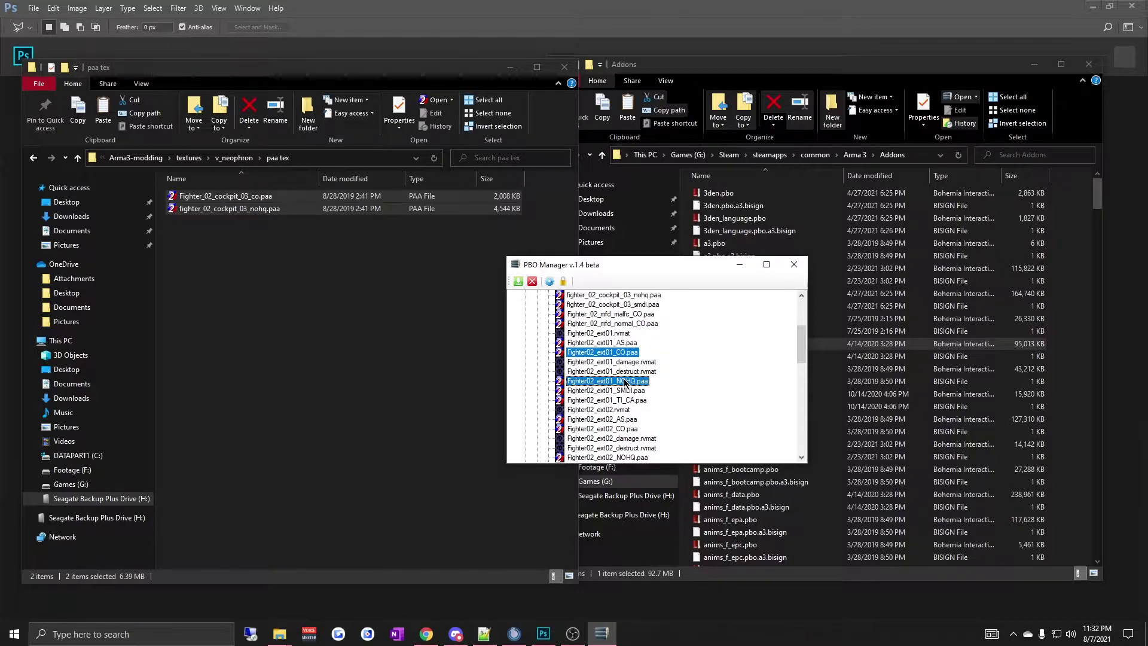
click(359, 351)
click(334, 347)
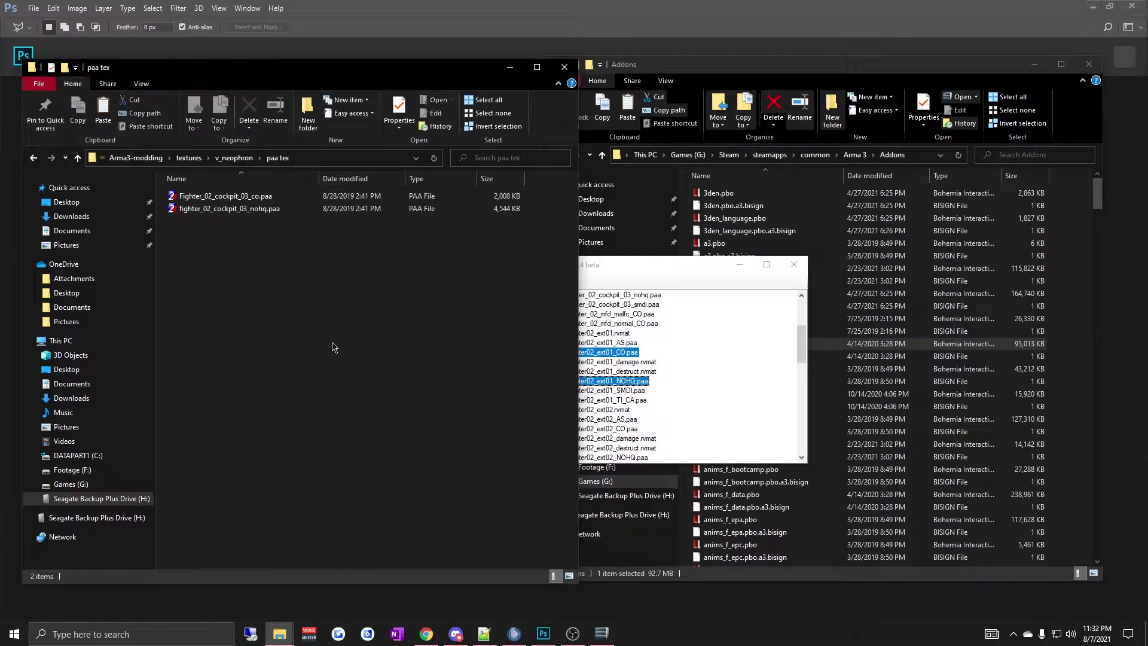
click(618, 413)
scroll(648, 419, down, 1)
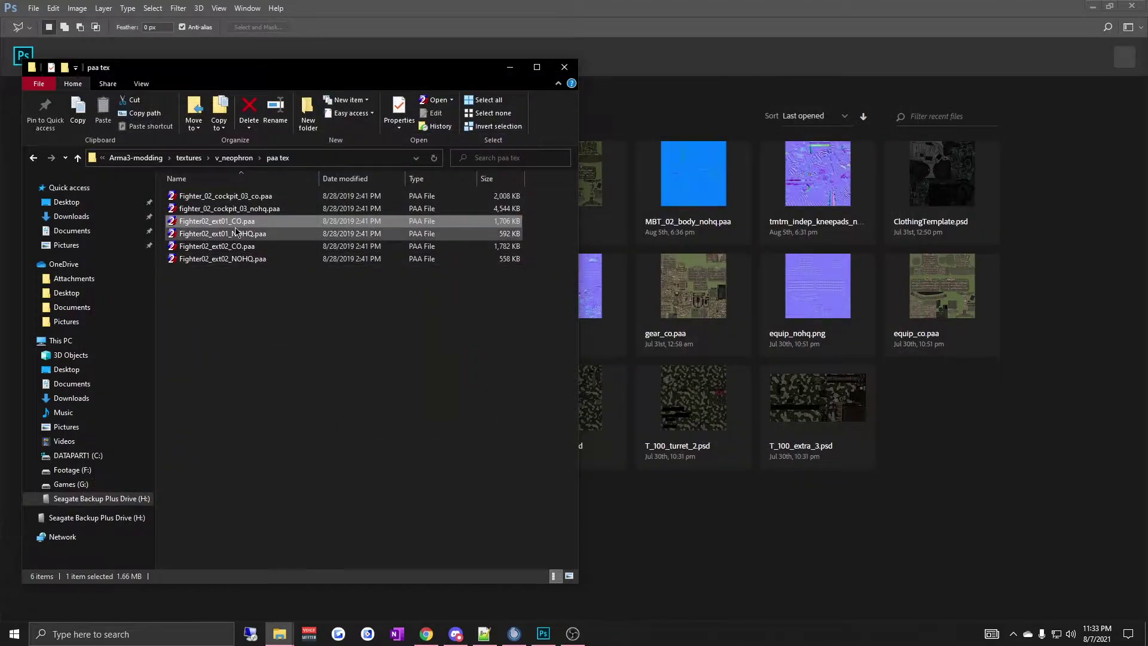
Open Fighter02_ext01_CO.paa from the paa tex folder in Photoshop
right_click(235, 227)
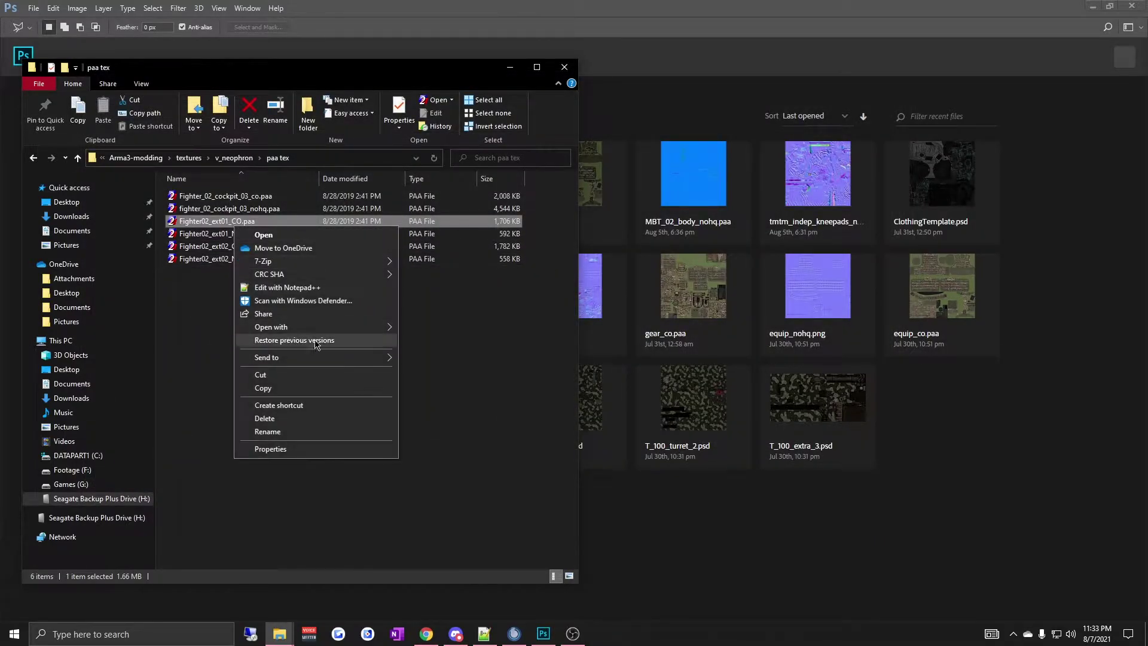
mouse_move(313, 327)
click(478, 328)
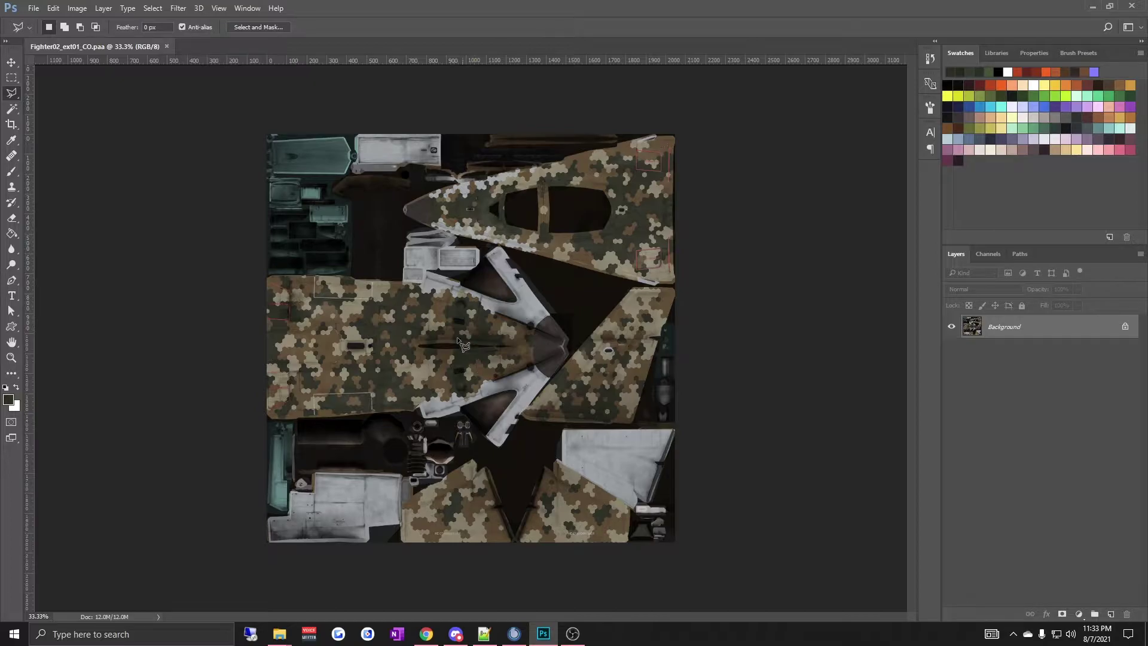
Open Fighter02_ext01_NOHQ.paa from the paa tex folder in Photoshop and try selecting its whole canvas
mouse_move(284, 640)
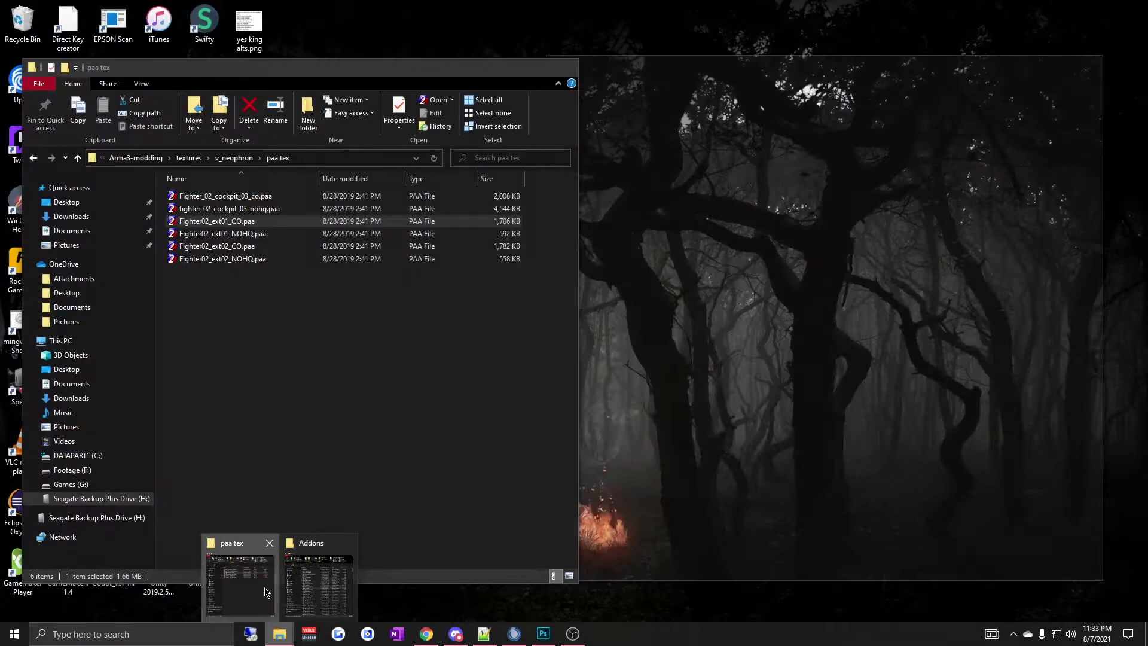
click(242, 580)
click(259, 233)
right_click(242, 230)
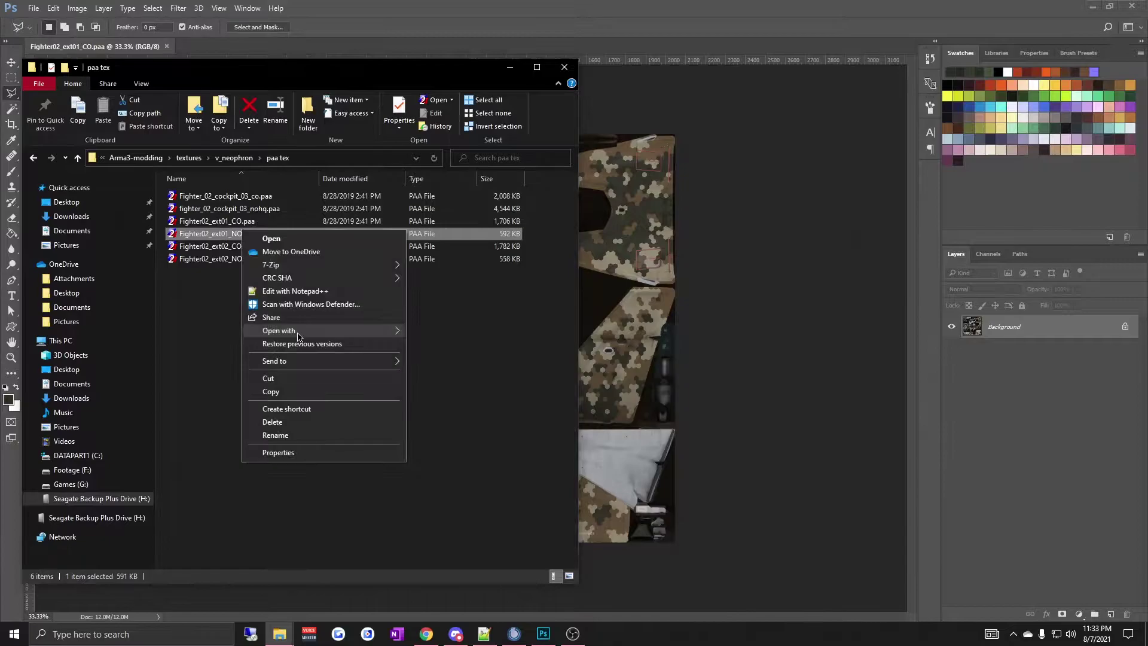
mouse_move(275, 331)
click(476, 332)
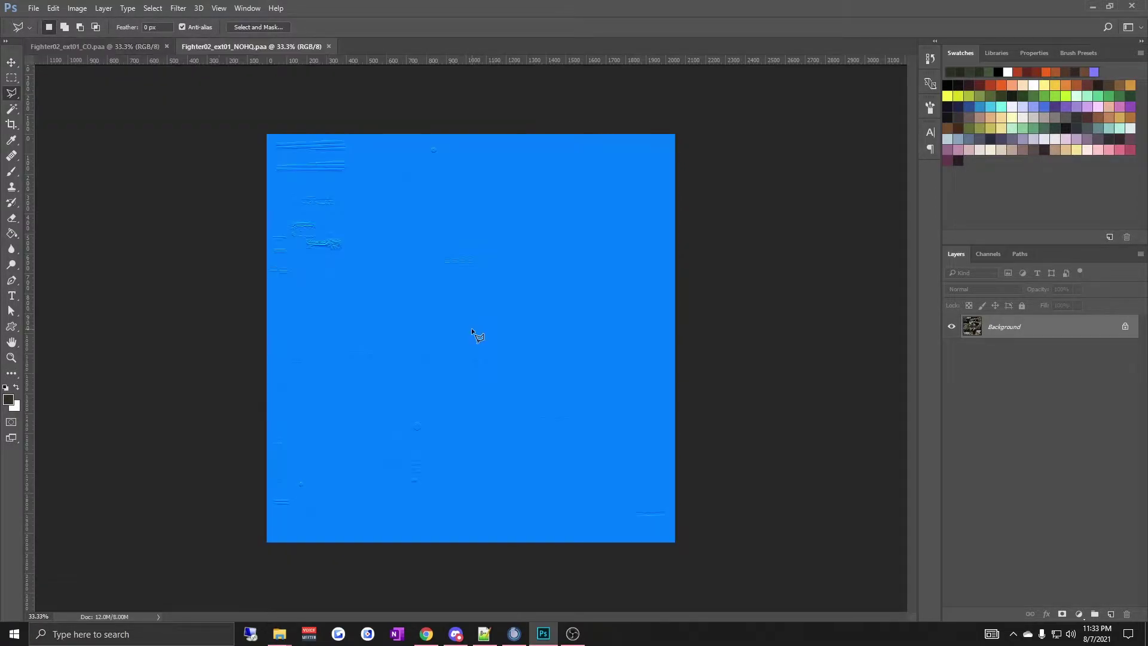
click(12, 79)
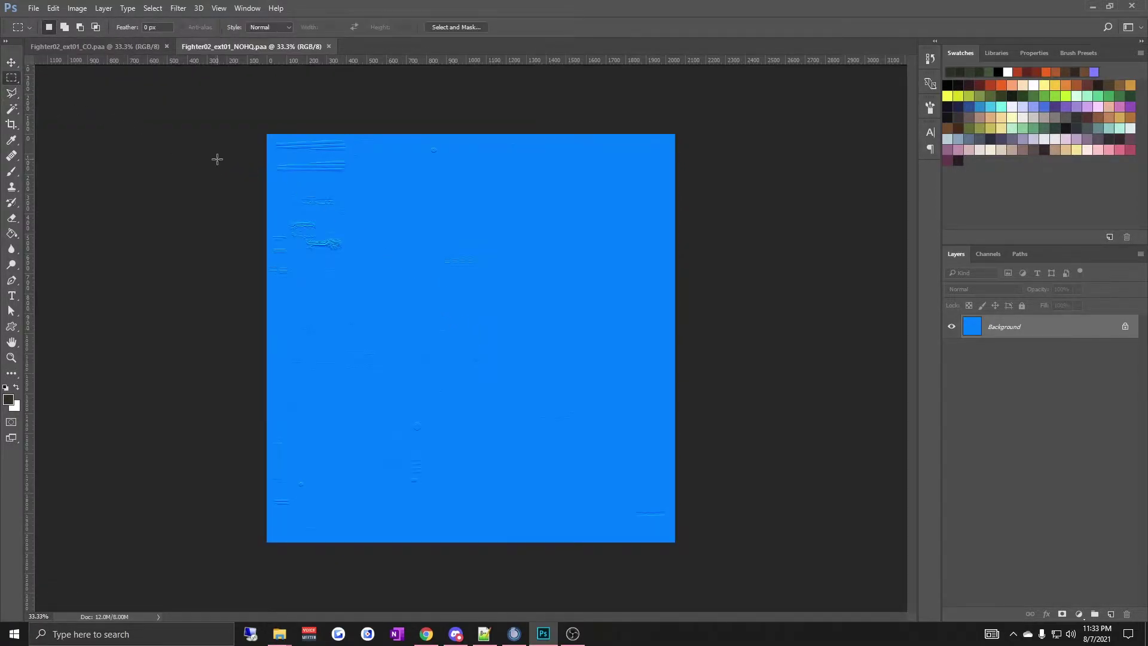
key(ctrl+a)
Open Fighter02_ext01_NOHQ.paa from the paa tex folder in Texture Viewer
right_click(245, 231)
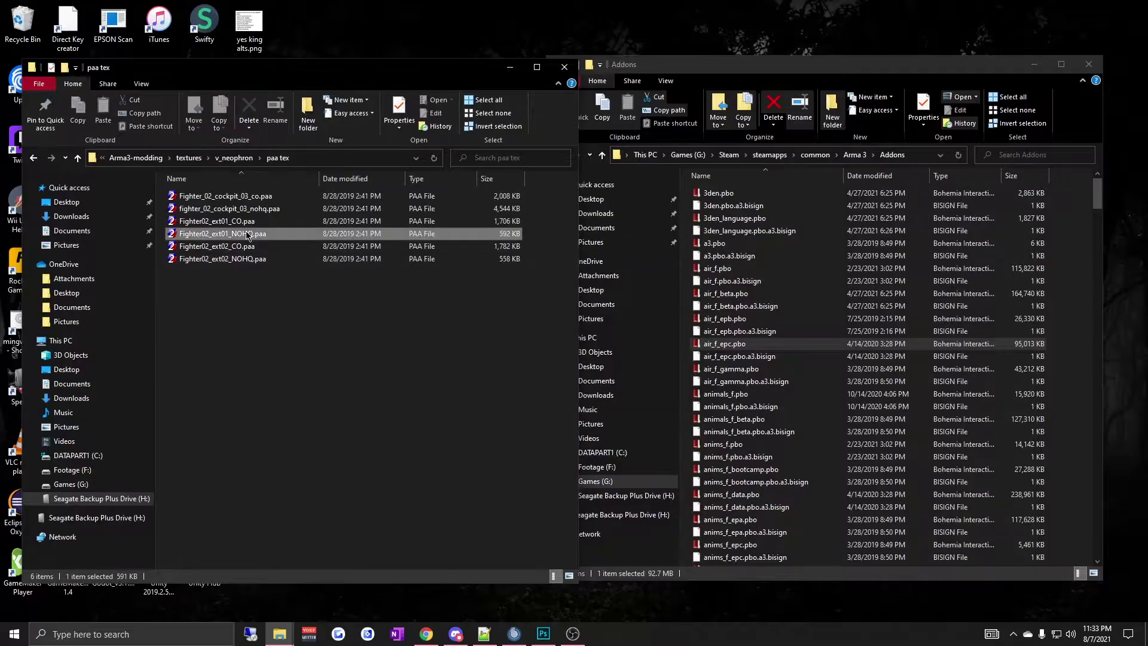
click(204, 237)
double_click(206, 235)
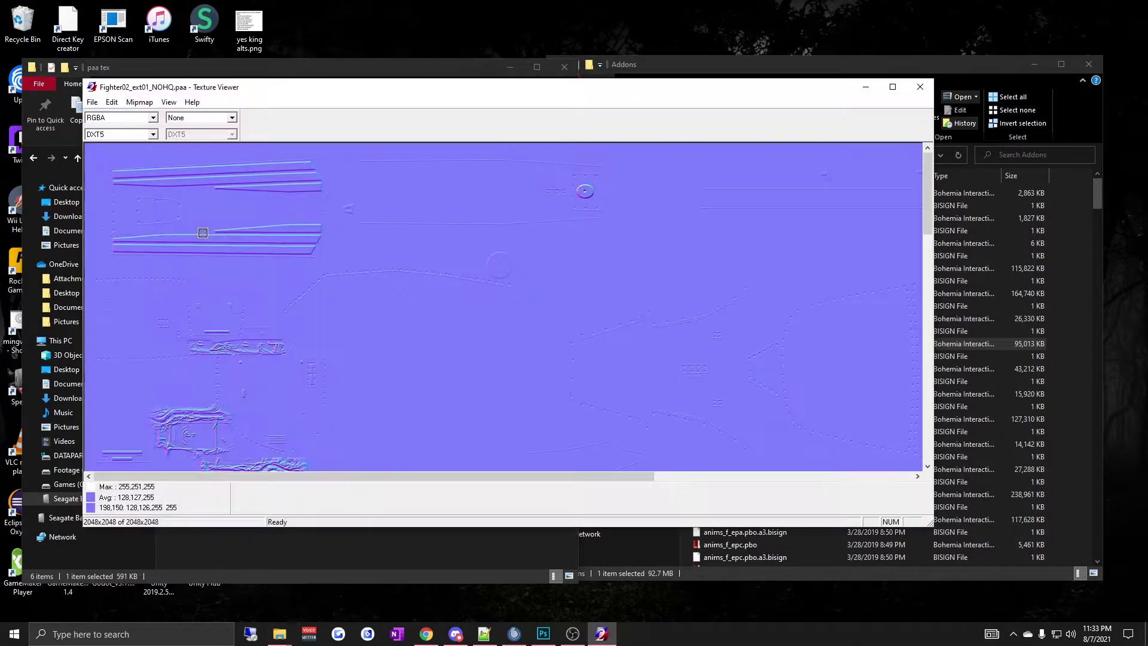
Save the normal texture as Fighter02_ext01_NOHQ.png in the paa tex folder, using the All Files type
click(92, 102)
click(116, 155)
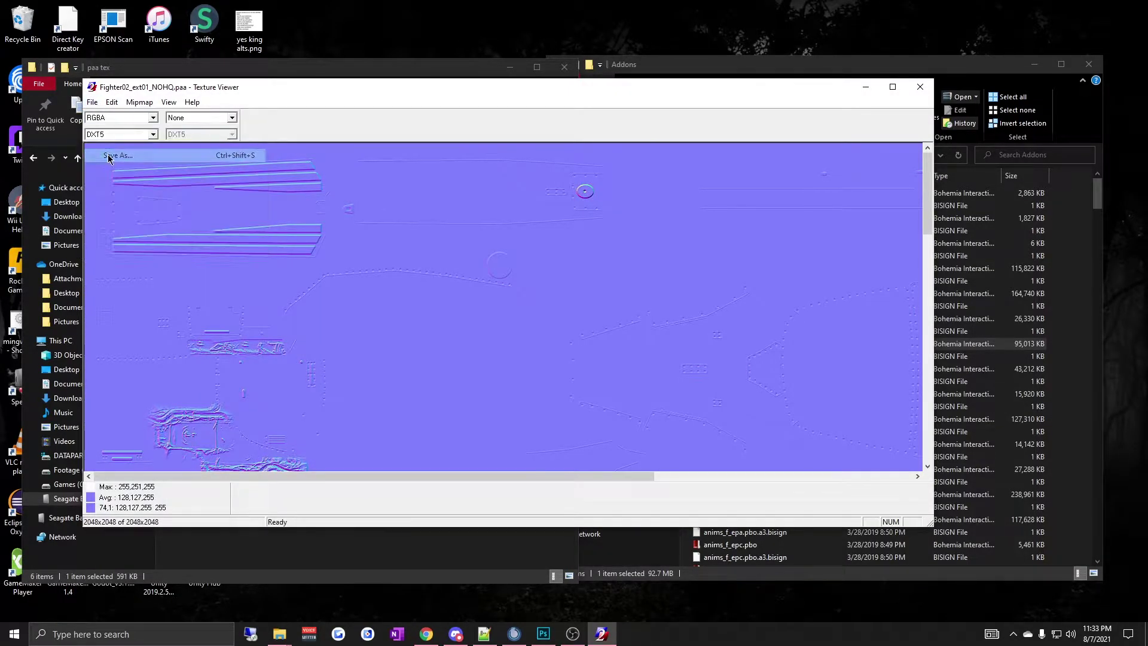
click(507, 415)
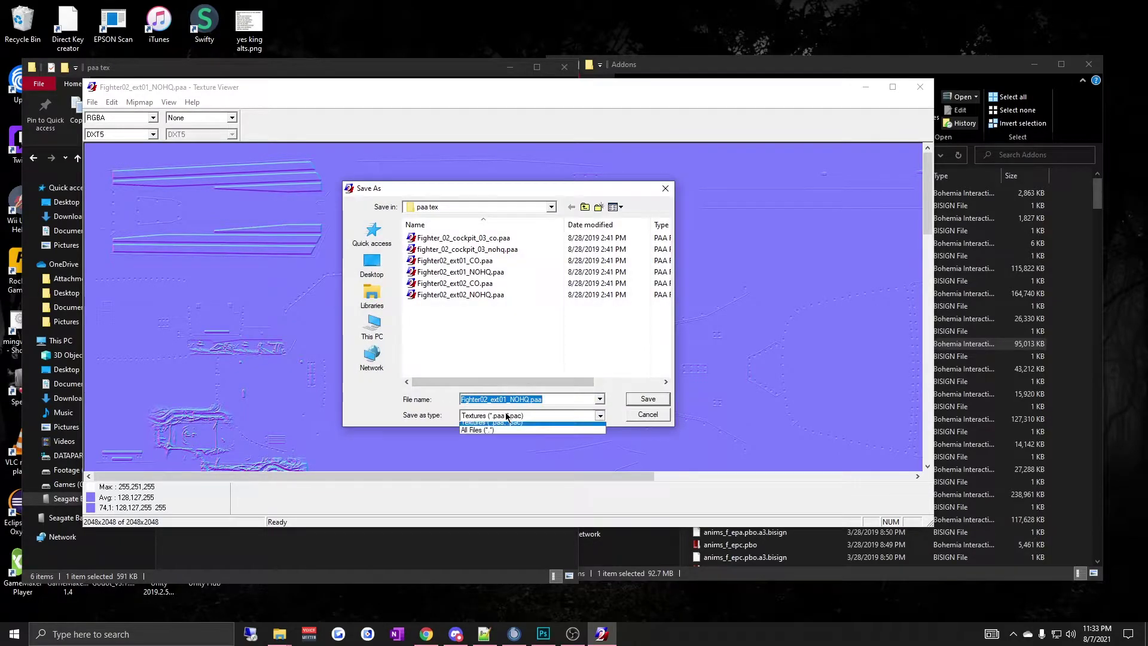
click(488, 436)
click(558, 401)
key(BackSpace)
key(BackSpace)
key(BackSpace)
text(png)
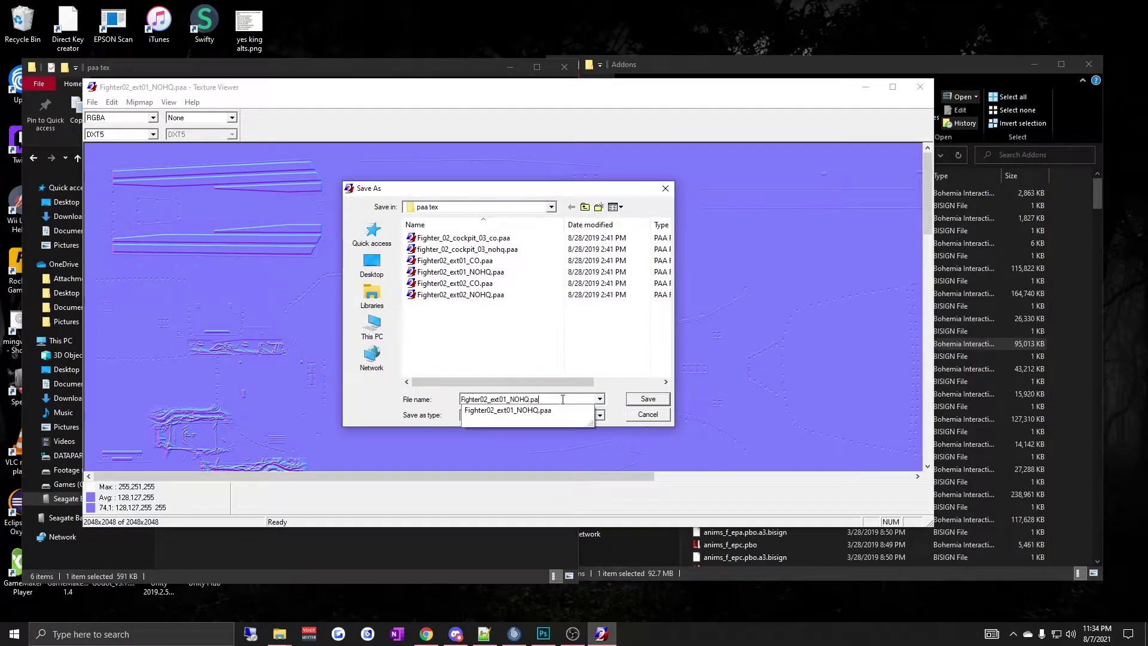
key(Return)
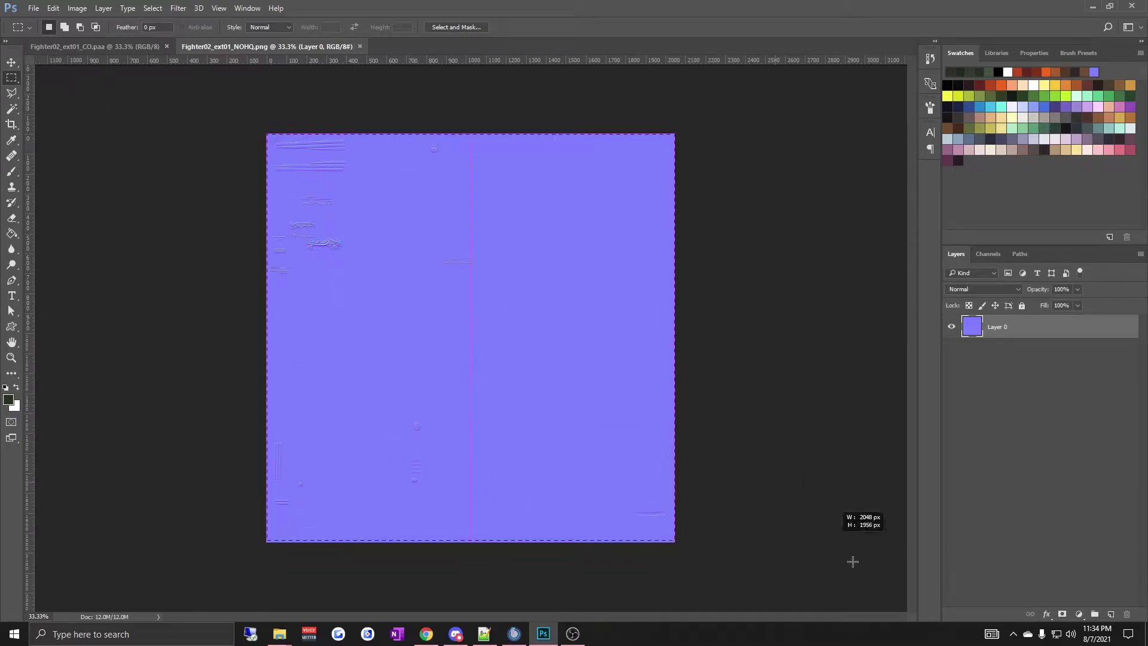
Paste the normal map into the Fighter02_ext01_CO document, and rename the background layer as co and the pasted layer as nohq
click(127, 46)
key(ctrl+v)
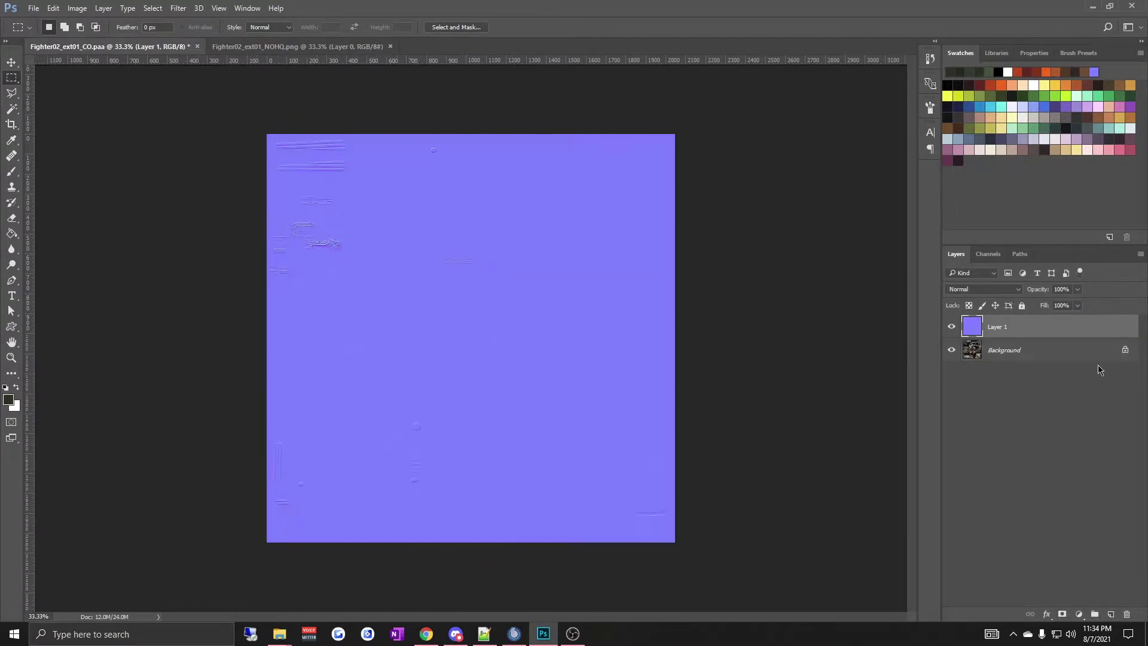
alt+double_click(1002, 353)
text(co)
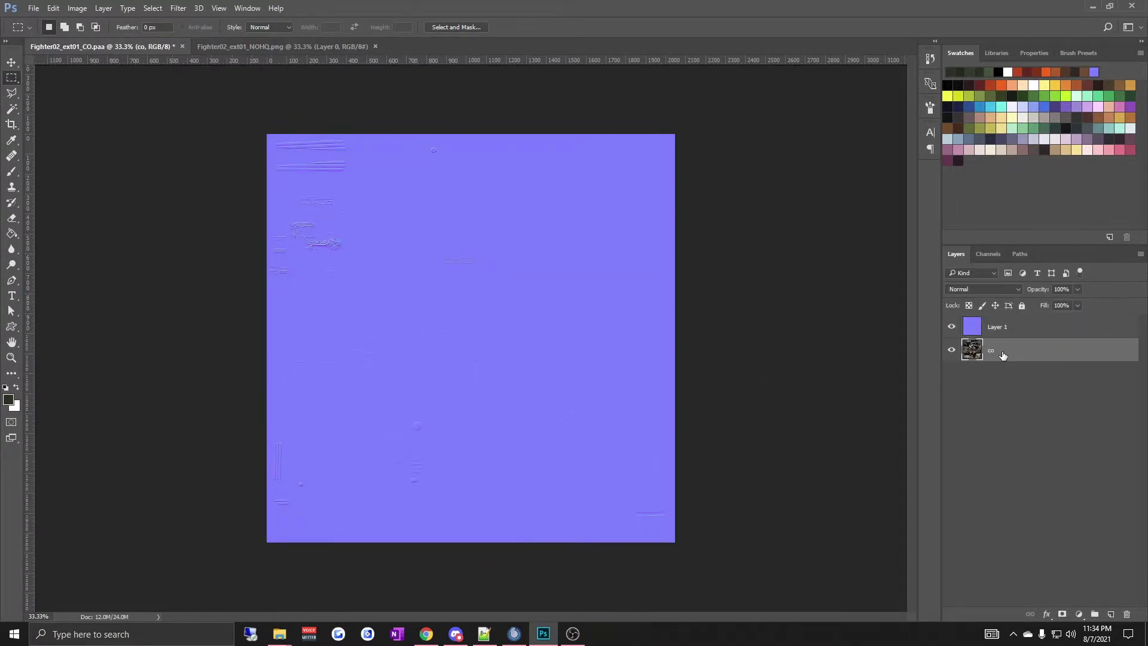
double_click(998, 327)
text(nohq)
key(Return)
Group the nohq and co layers and name the group OG
shift+click(1012, 356)
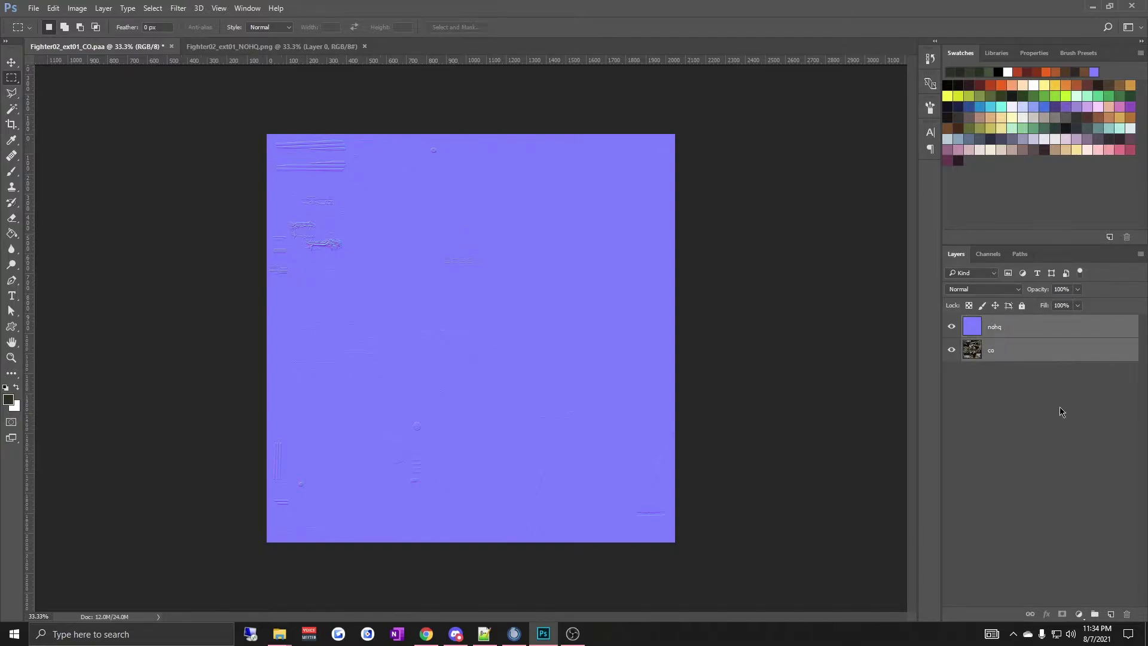
key(ctrl+g)
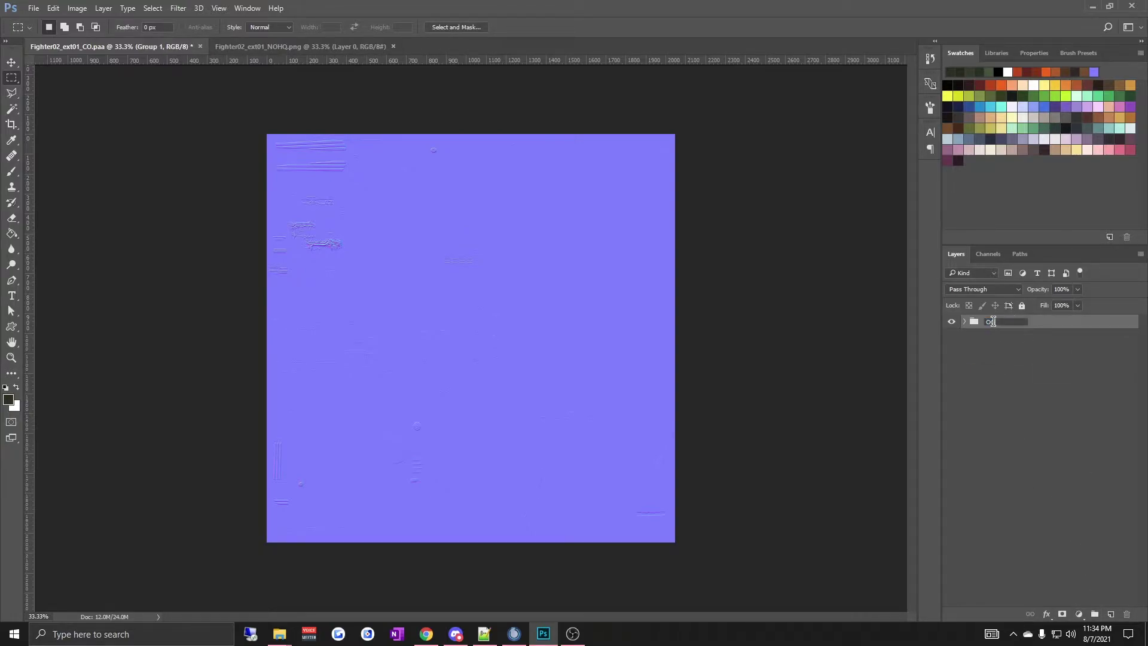
click(993, 321)
text(OG)
key(Return)
Expand the OG group and create a new group named Diffuse above it
click(965, 321)
click(1094, 614)
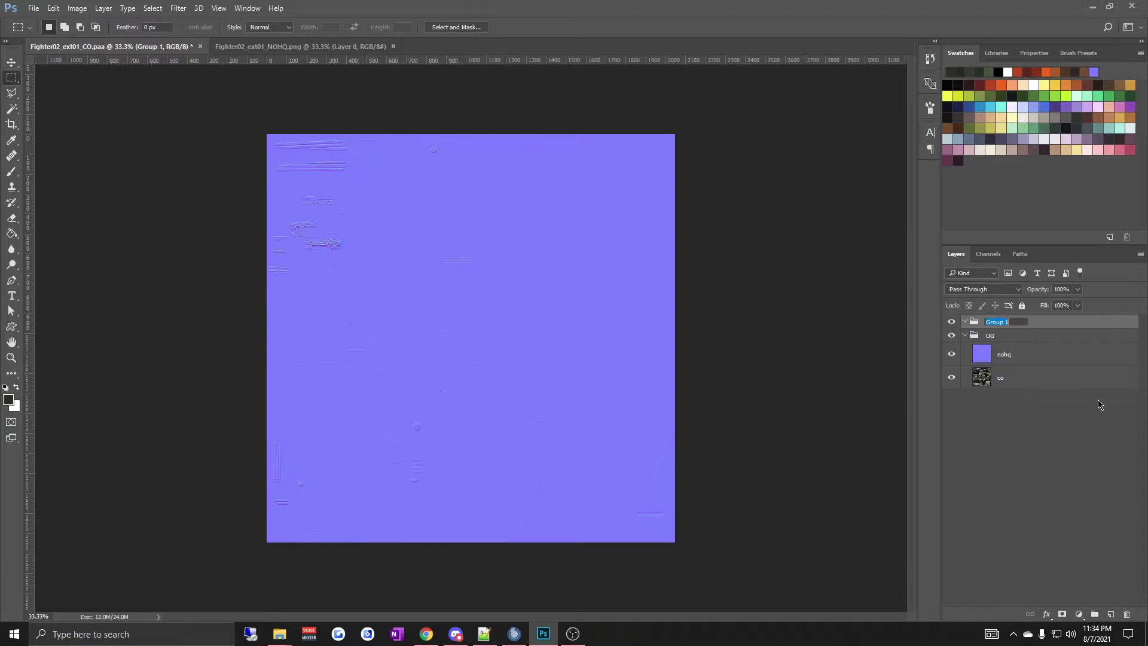
text(Diffuse)
key(Return)
Hide the nohq and co layers in OG and place two duplicates of the nohq layer in the Diffuse group
click(1012, 355)
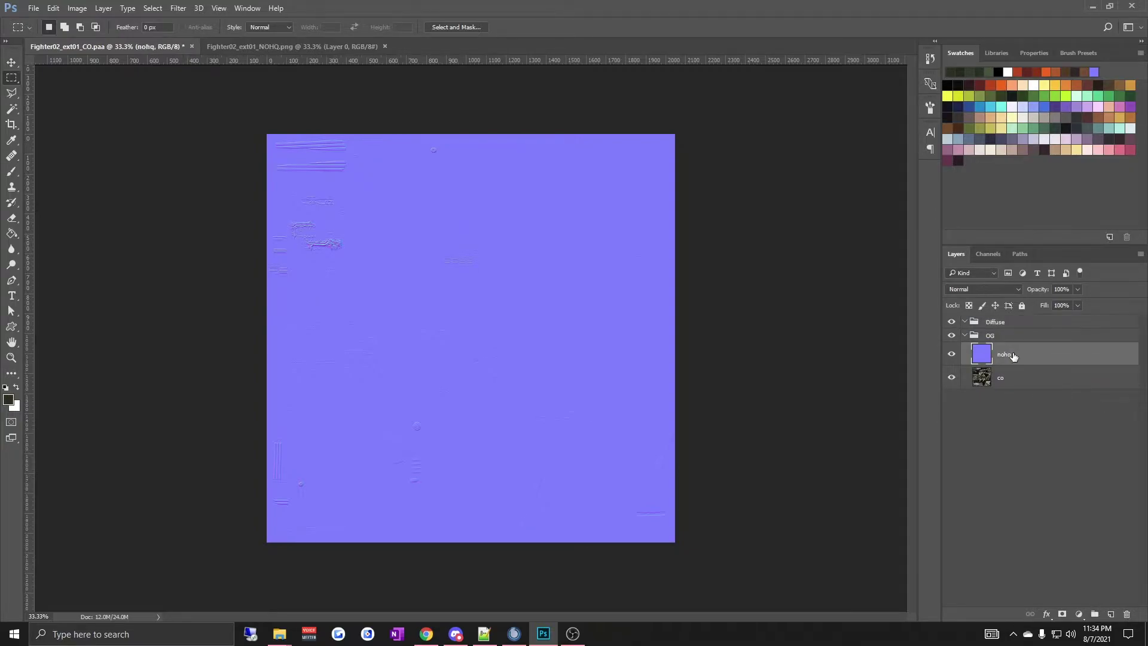
drag(952, 355, 1003, 321)
right_click(999, 354)
click(949, 130)
key(Return)
click(951, 340)
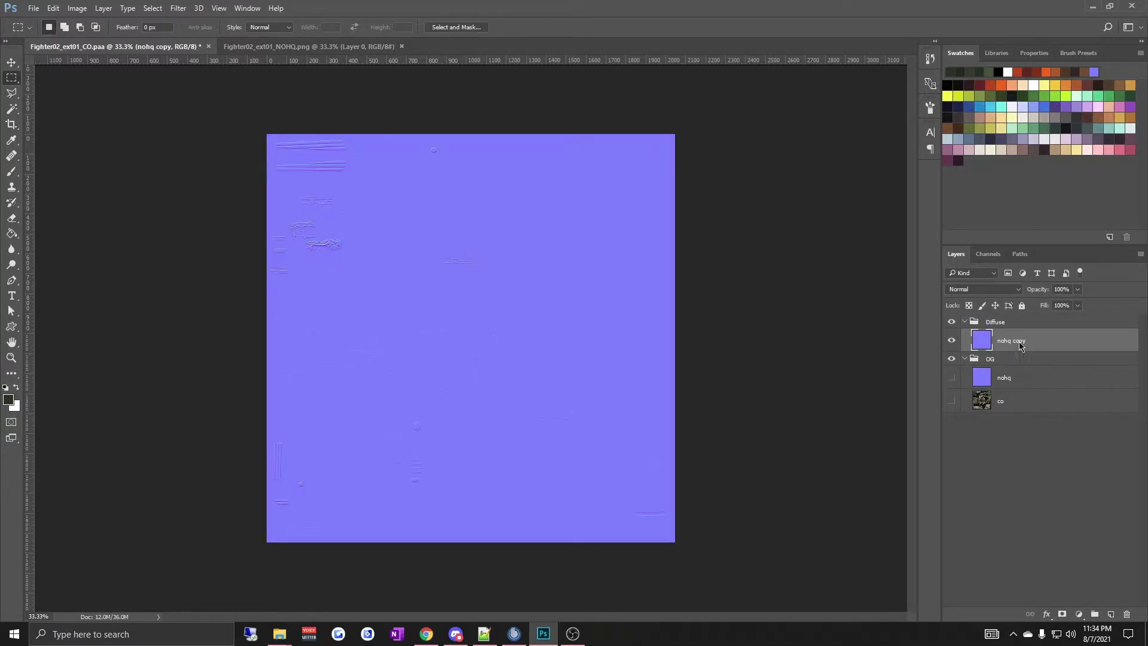
right_click(1020, 346)
click(874, 129)
key(Return)
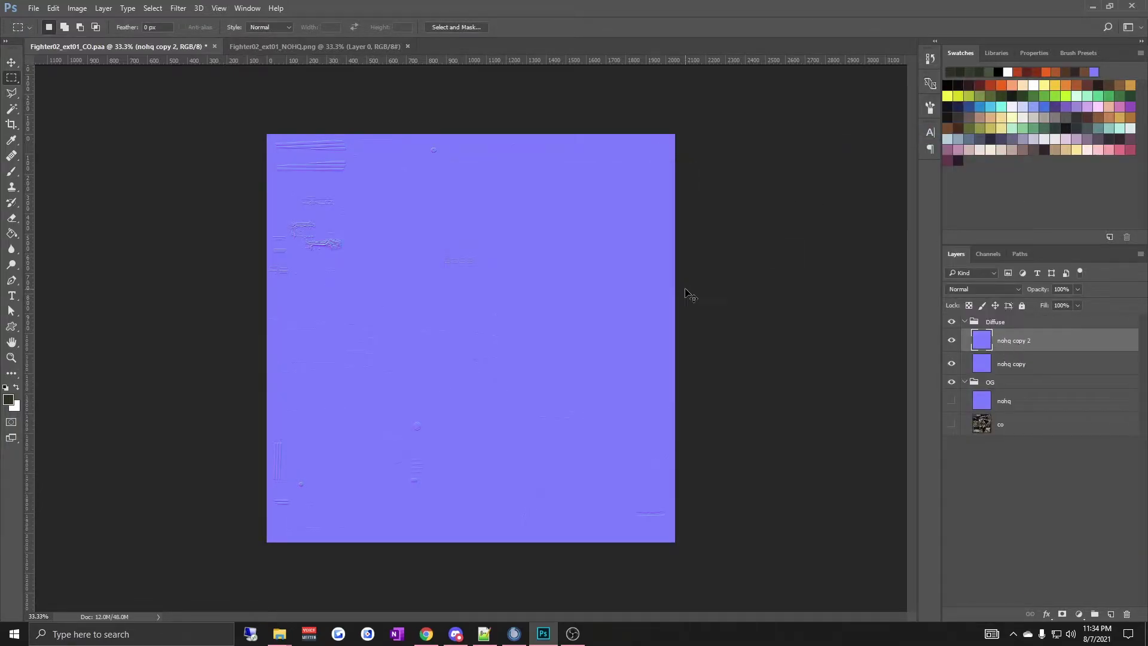
Hide the nohq copy 2 layer and desaturate the nohq copy layer
key(ctrl+plus)
key(ctrl+plus)
key(ctrl+plus)
key(ctrl+plus)
key(ctrl+minus)
key(ctrl+minus)
key(ctrl+minus)
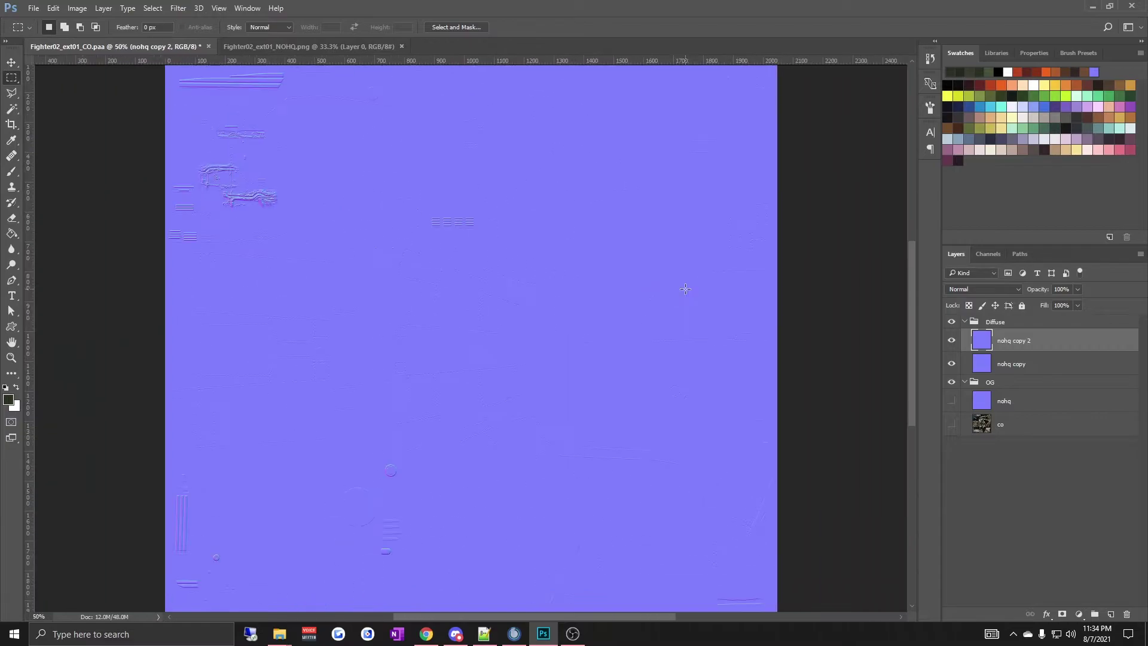
click(1030, 366)
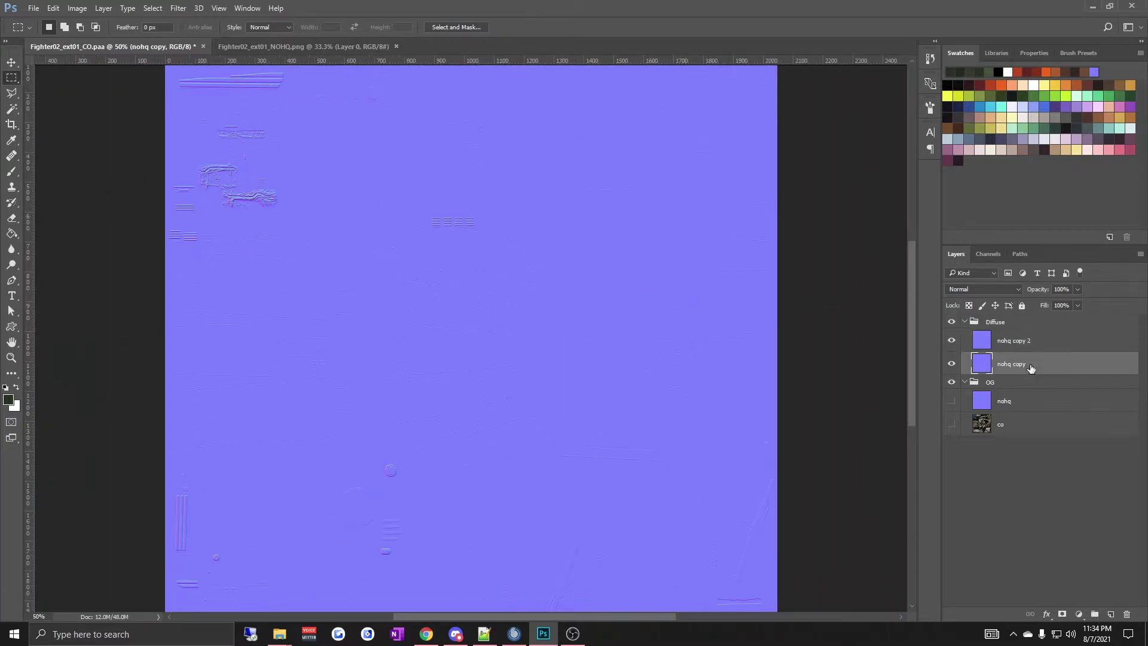
click(85, 10)
mouse_move(101, 37)
click(256, 264)
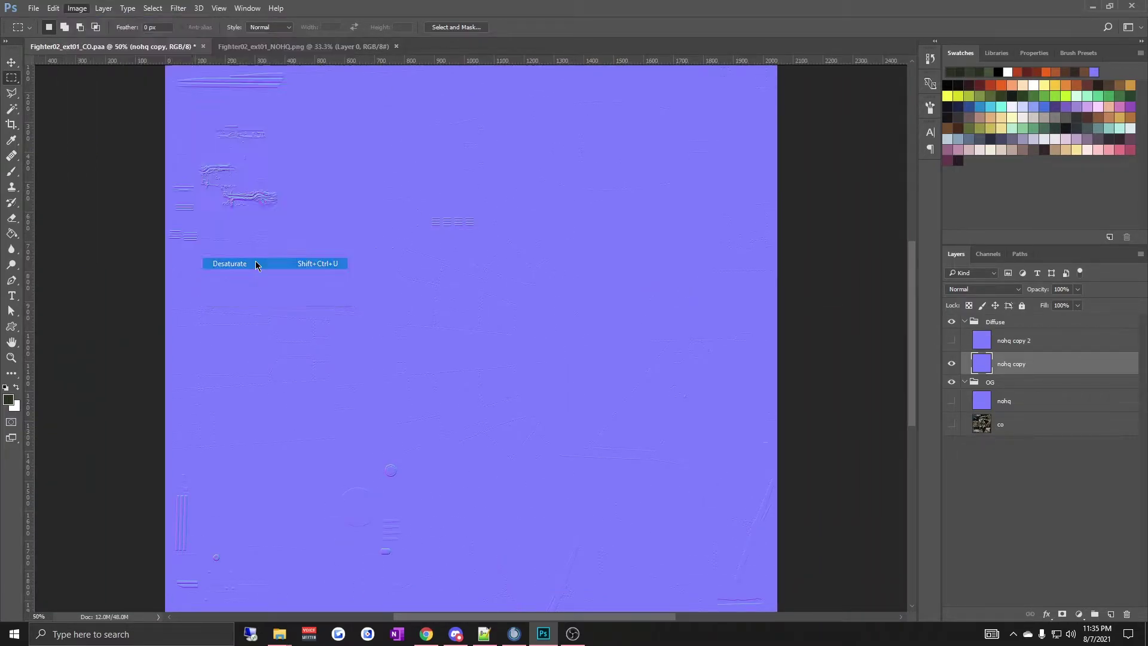
Rename the desaturated layer as height, and duplicate it as a layer named AO
click(999, 364)
text(height)
key(Return)
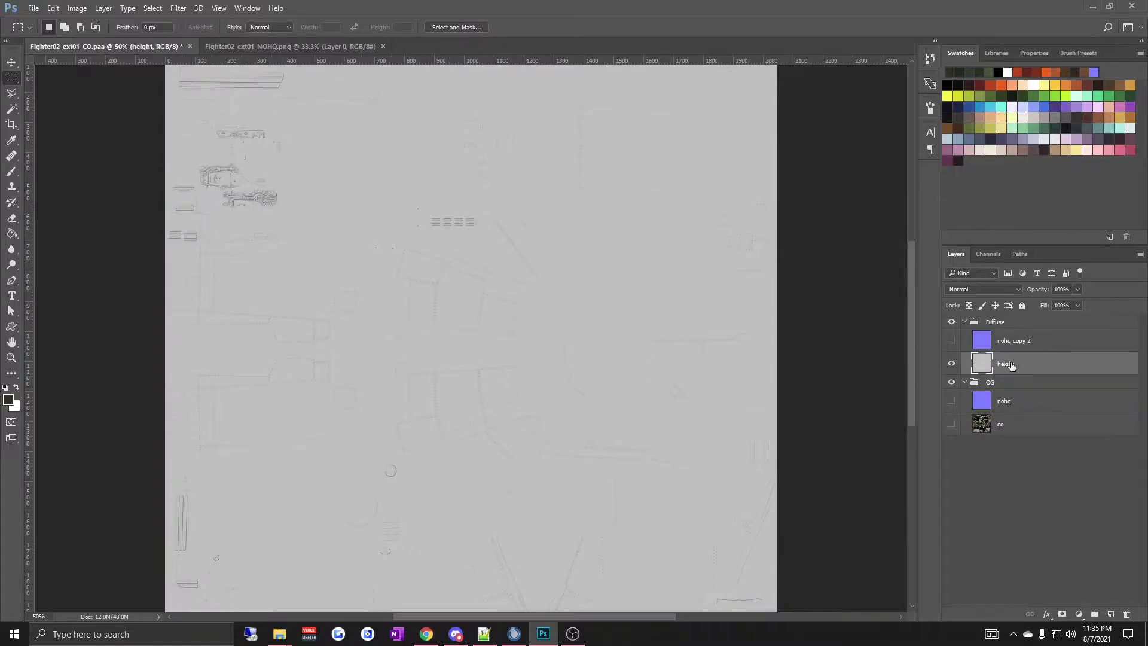
right_click(1016, 377)
click(884, 124)
key(Return)
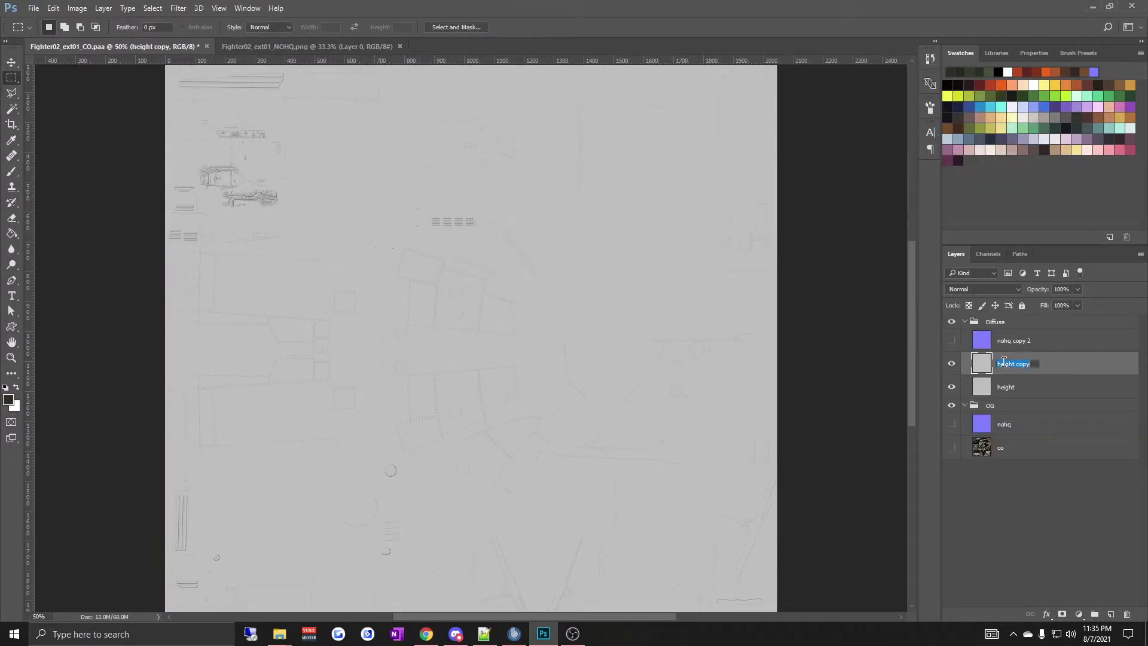
click(1000, 364)
text(AO)
key(Return)
Apply the xN Height2Occlusion filter to the AO layer with Gray scale source, radius 8 and the DEF method
click(187, 13)
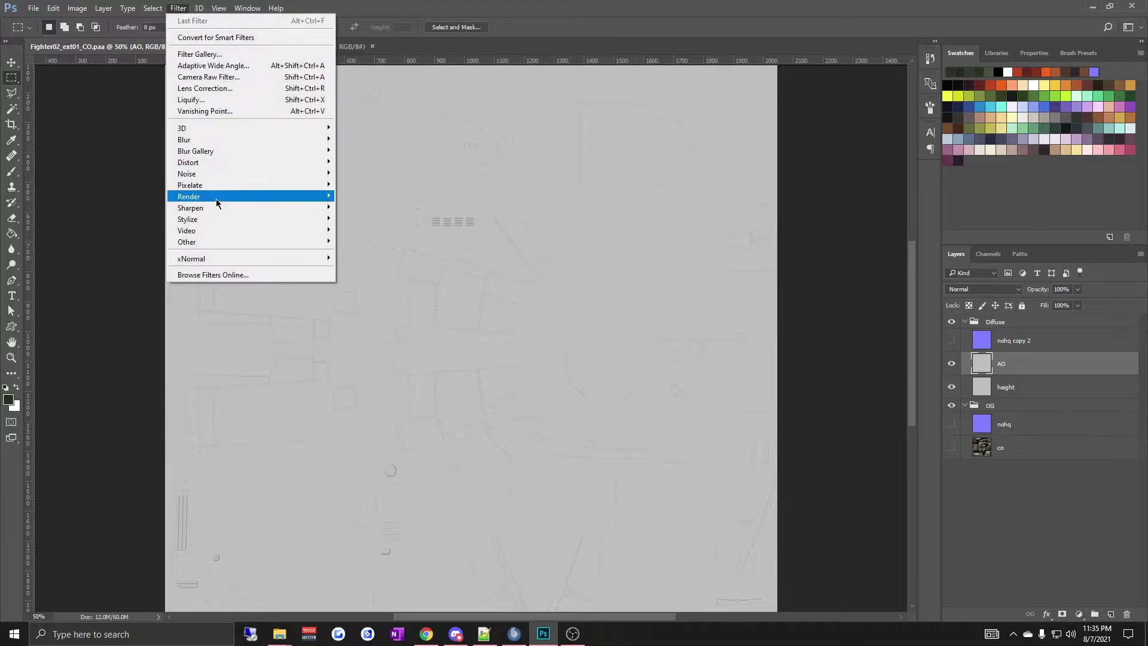
mouse_move(217, 255)
click(404, 282)
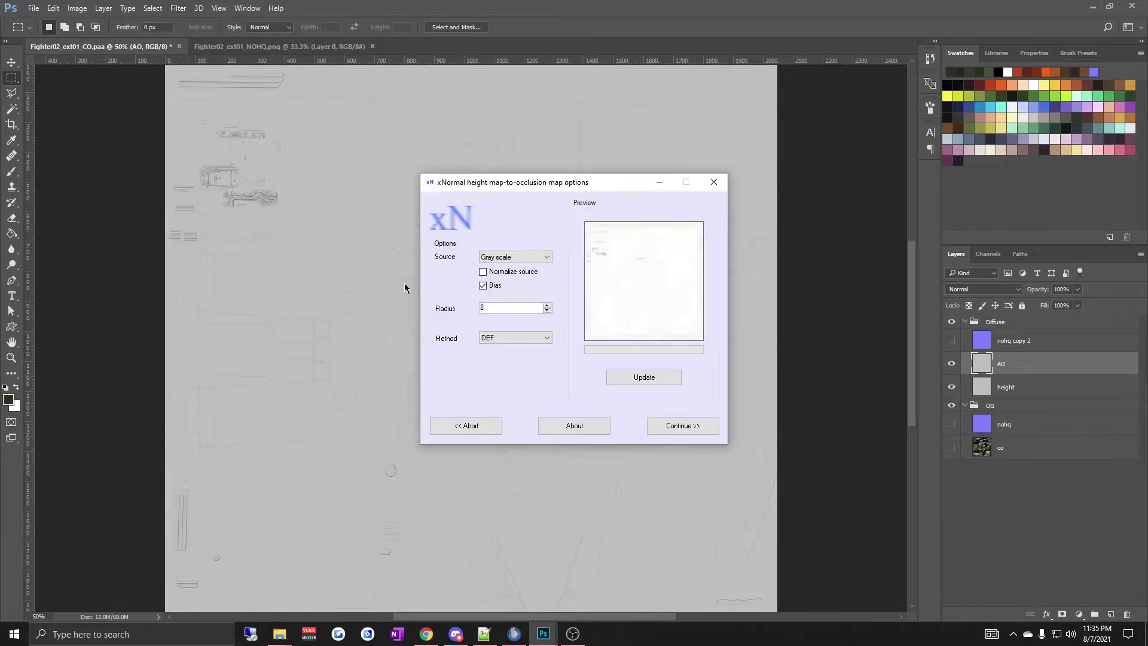
click(501, 257)
click(497, 257)
click(503, 336)
click(505, 336)
click(658, 381)
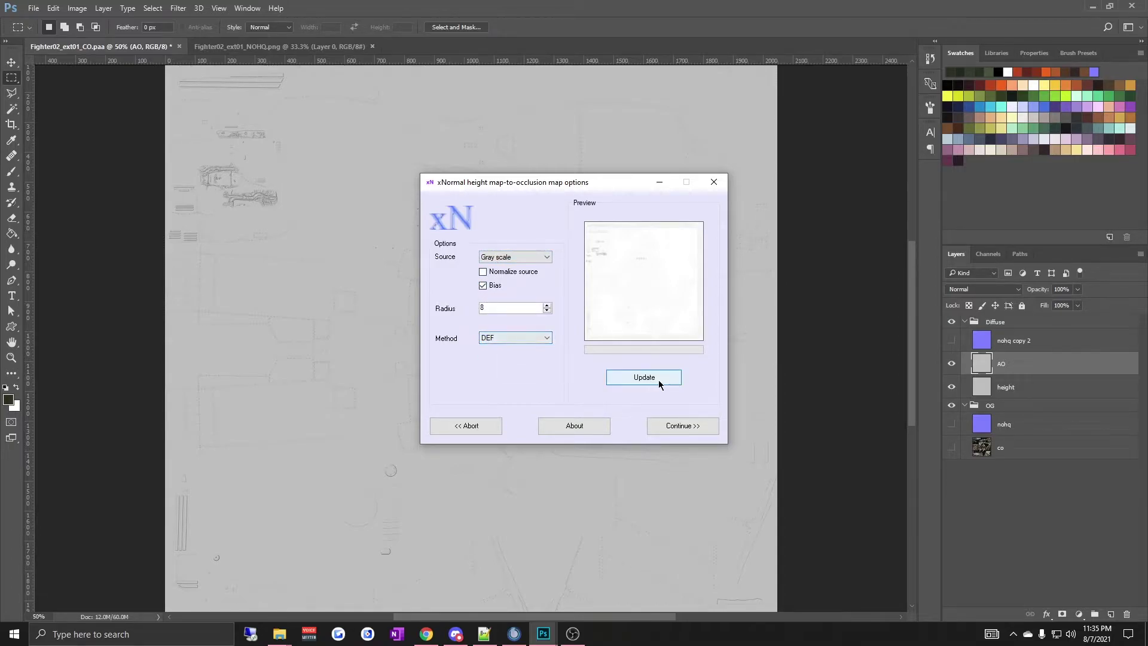
click(675, 434)
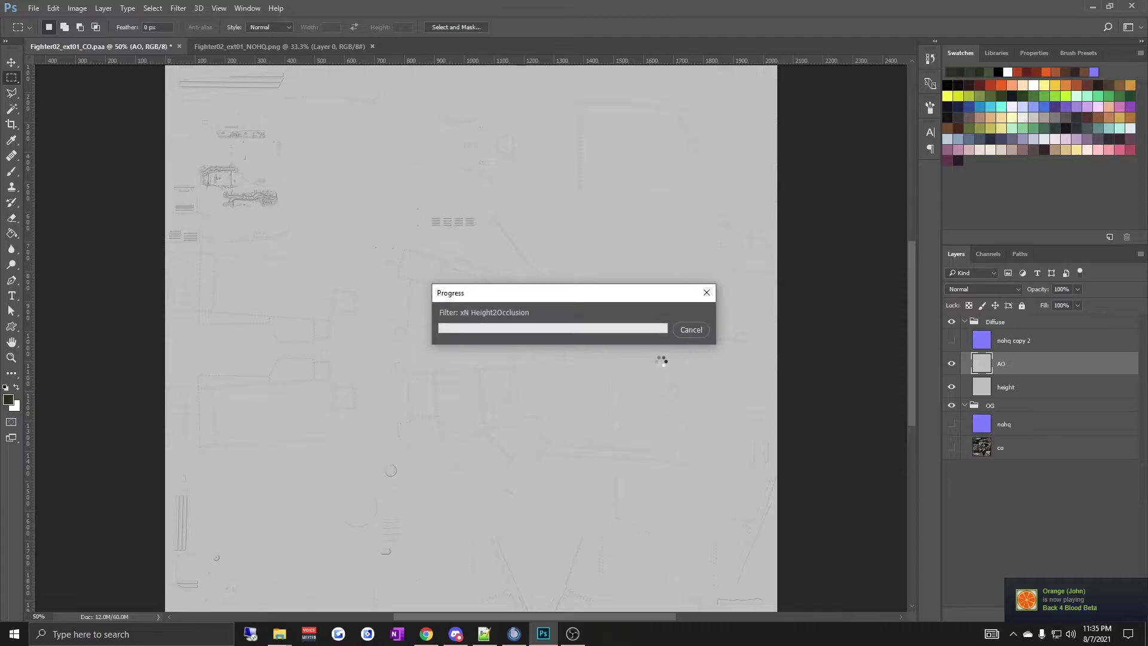
Rename the nohq copy 2 layer as cavity and make it visible
double_click(1007, 340)
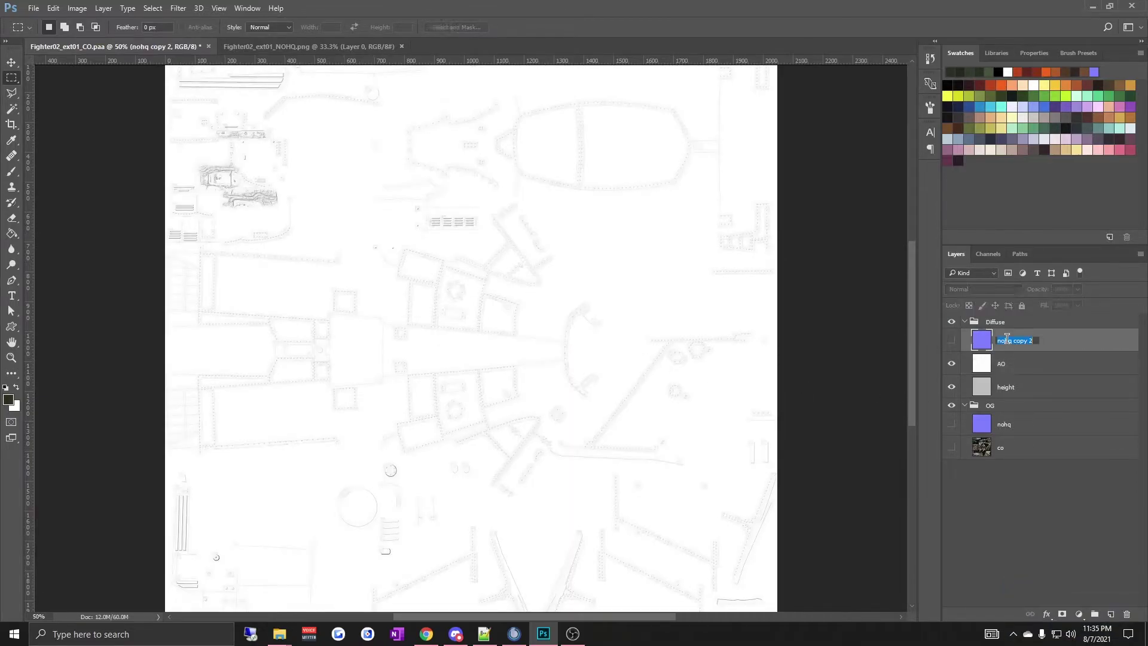
key(Return)
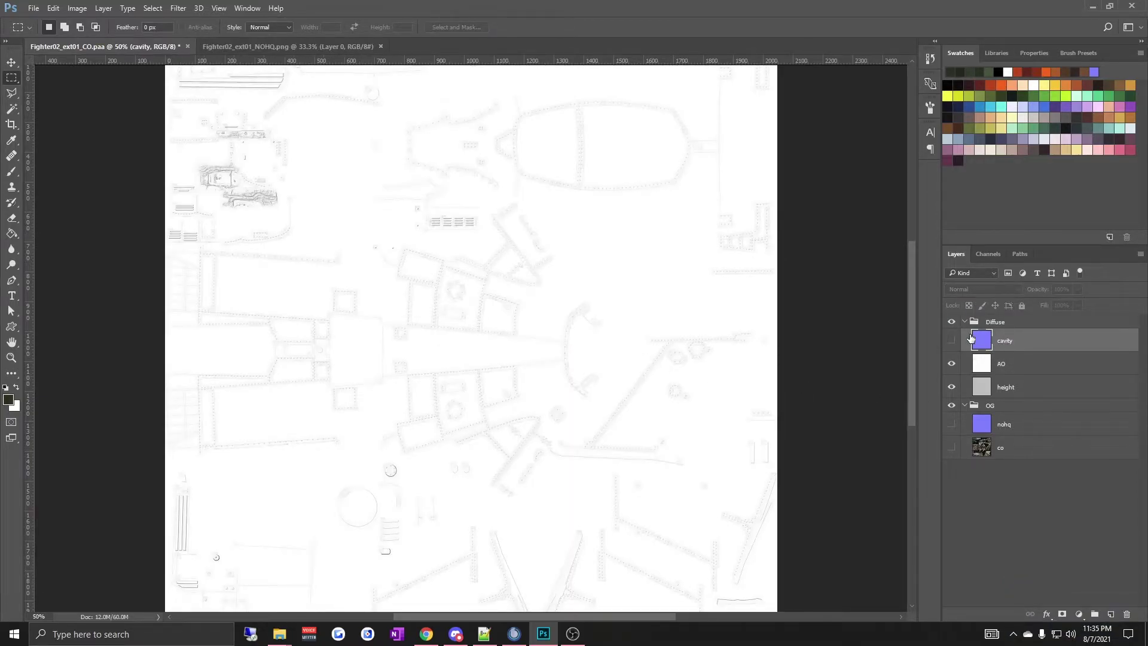
click(952, 340)
Apply the xN Normals2Cavity filter to the cavity layer with the EMB method, contrast 2.000 and radius 8
click(188, 10)
mouse_move(258, 257)
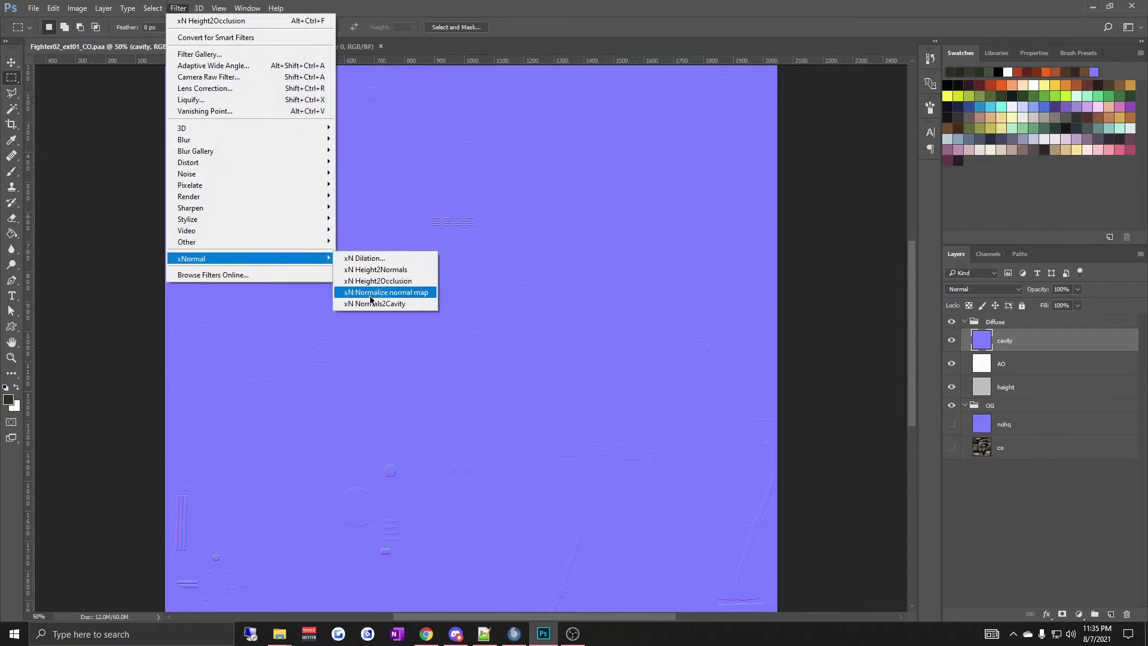
click(370, 306)
click(503, 278)
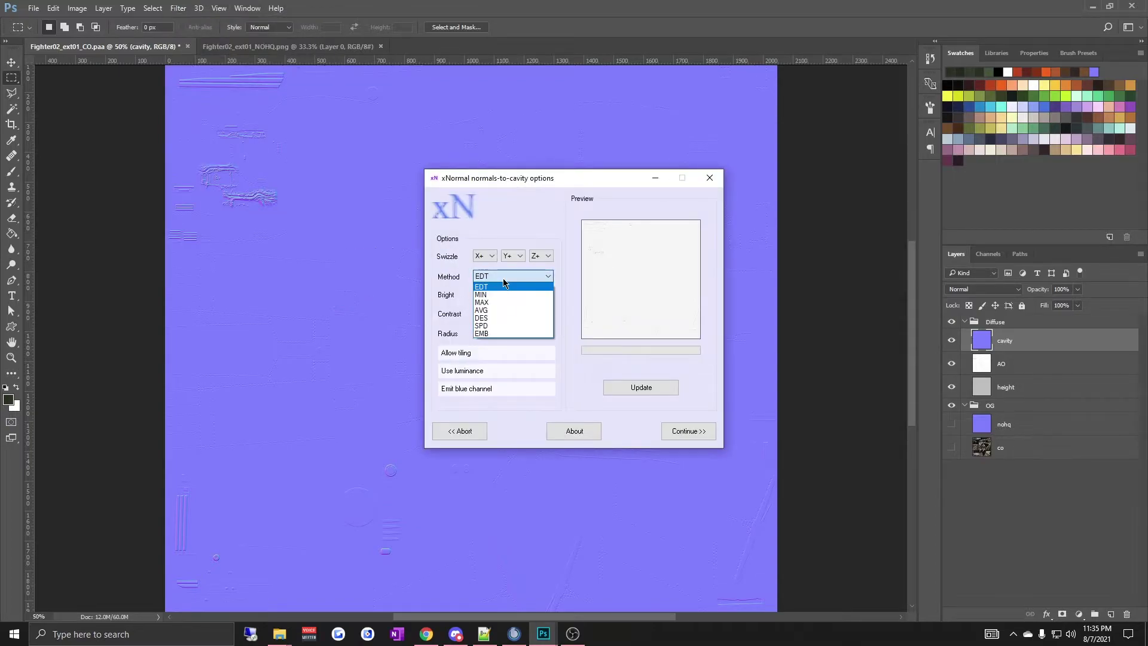
click(479, 330)
click(479, 276)
click(494, 278)
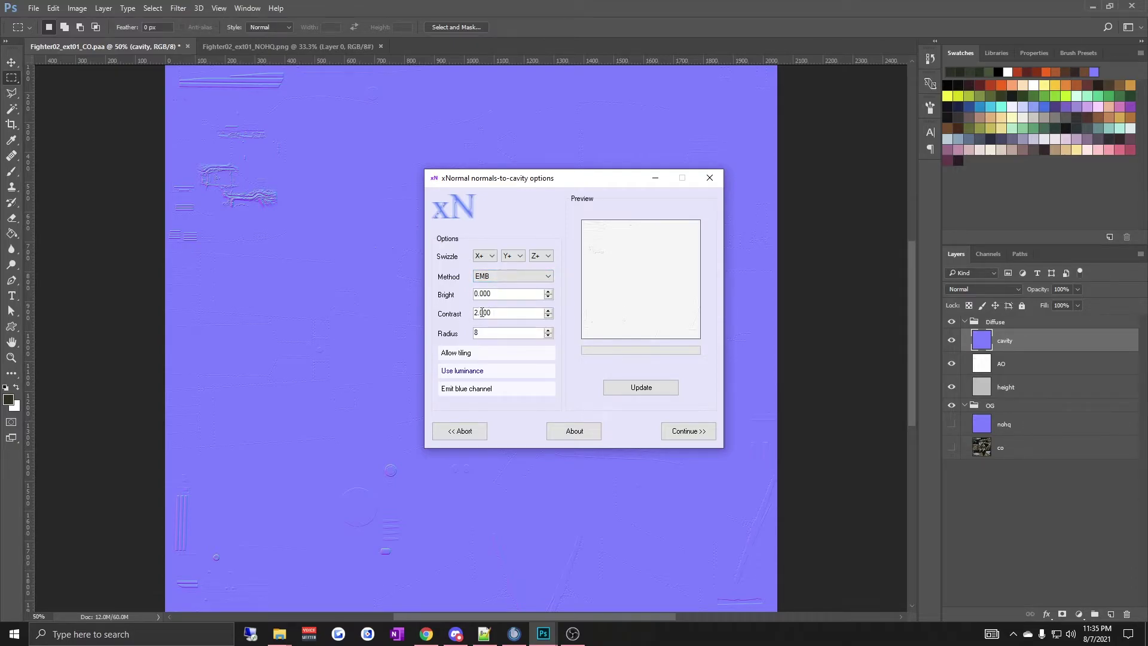
click(619, 388)
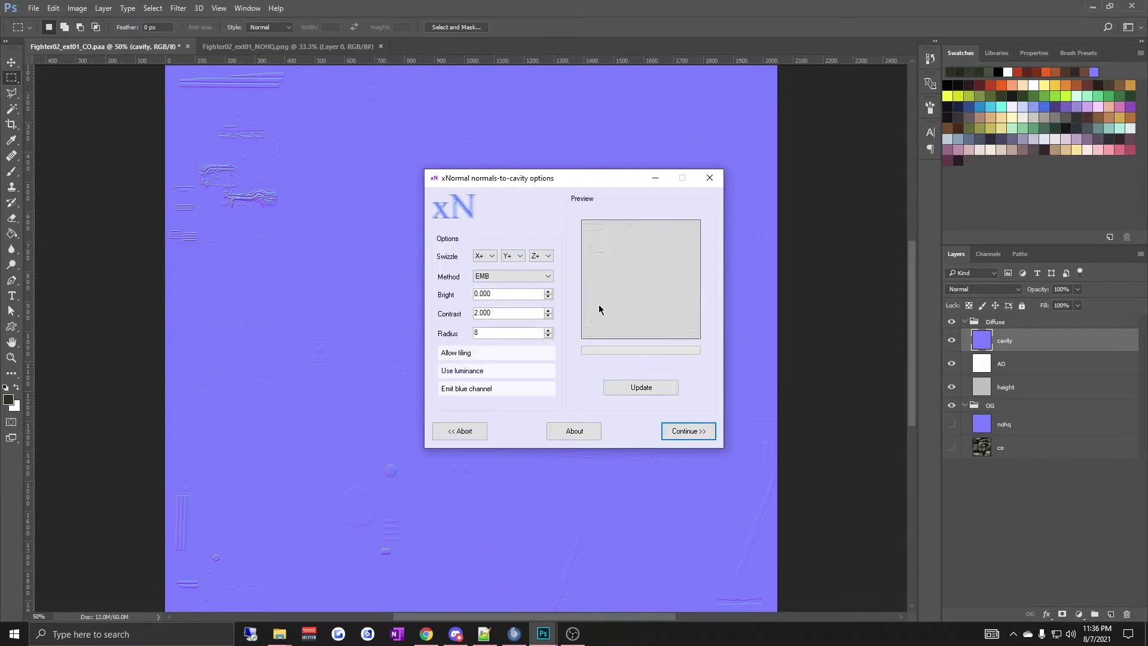
click(532, 274)
click(670, 273)
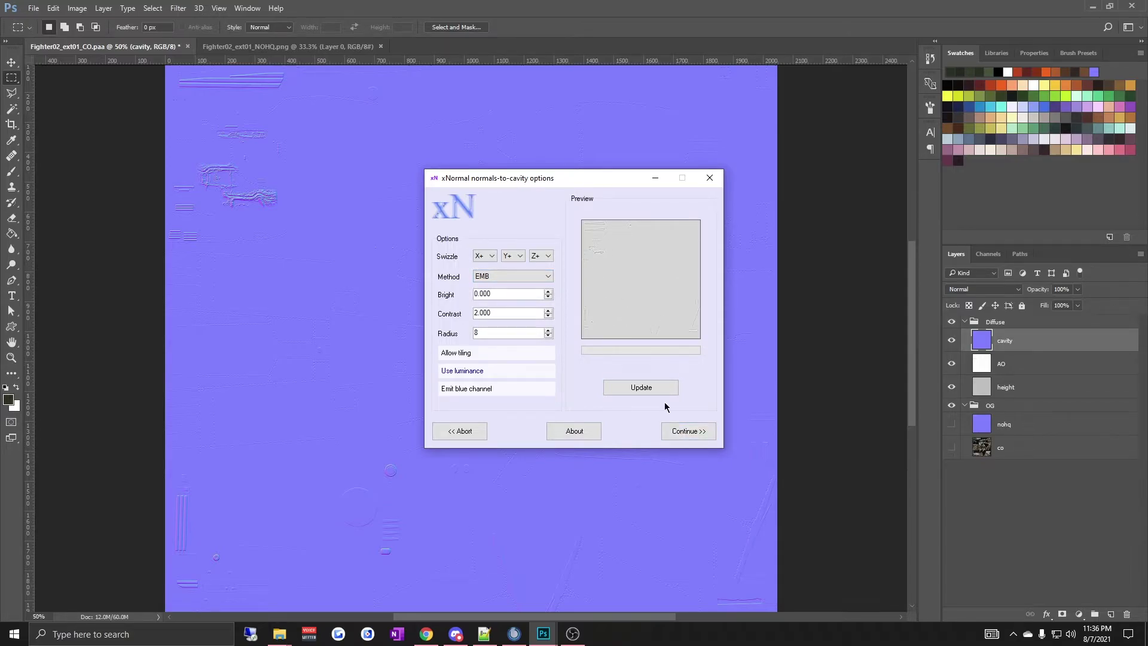
click(687, 431)
Set the blend mode of the cavity, AO and height layers to Multiply
click(985, 290)
click(972, 321)
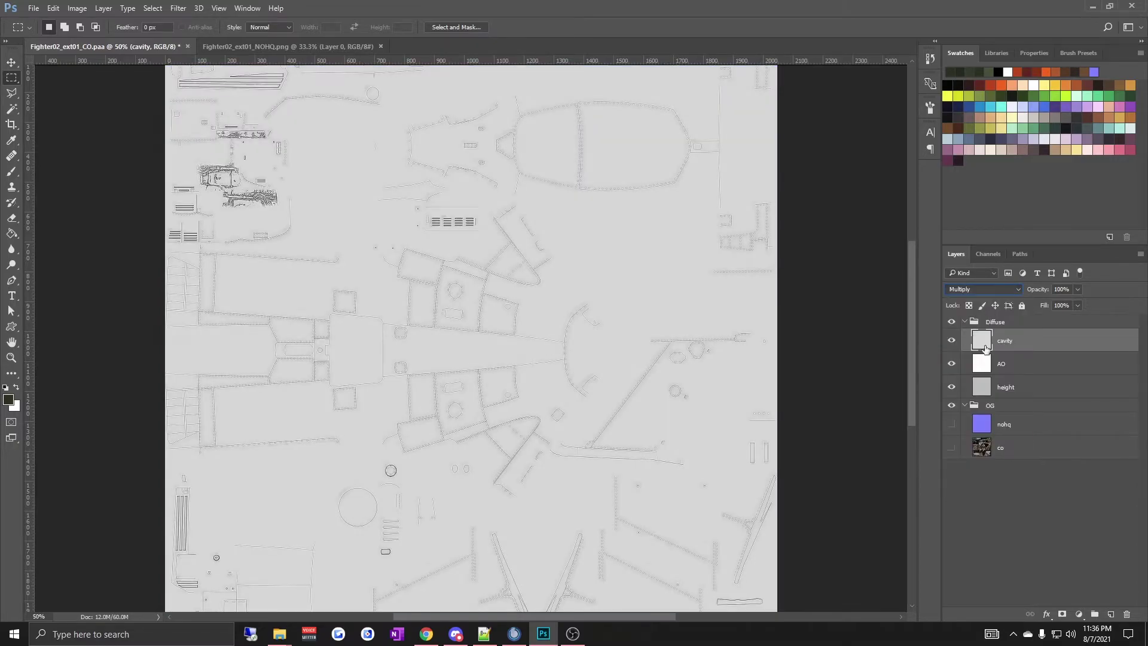
click(1064, 362)
click(983, 289)
click(958, 328)
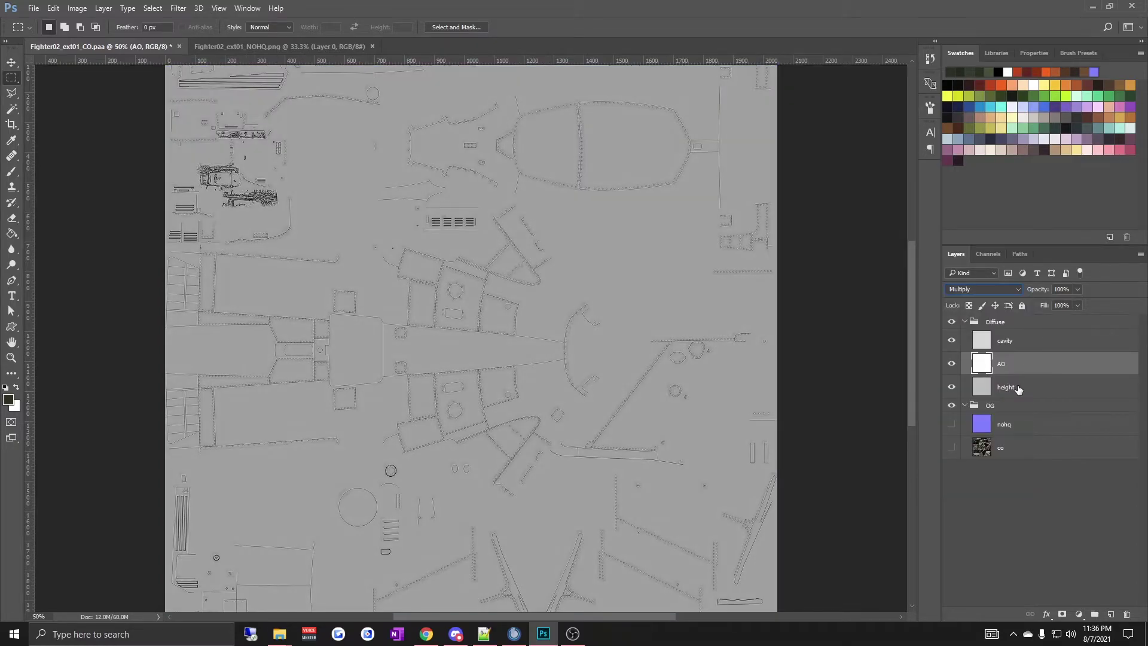
click(1052, 386)
click(983, 289)
click(959, 328)
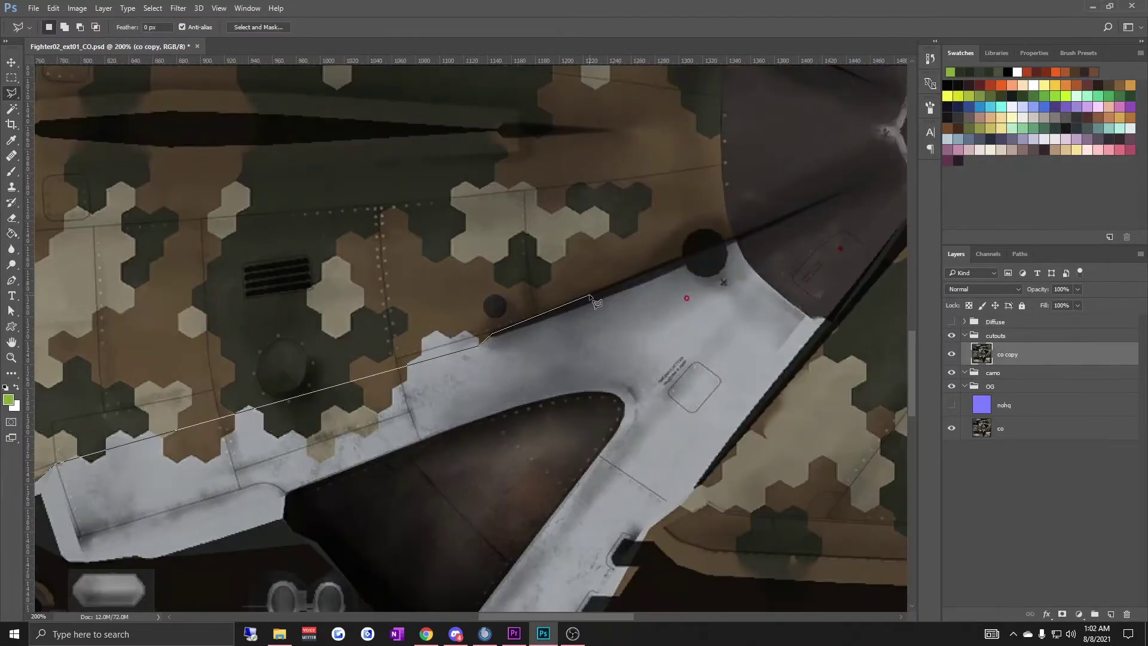
Trace along the upper edge of the camouflaged fuselage panel on the co copy layer with the Polygonal Lasso
click(590, 295)
click(738, 240)
scroll(729, 239, up, 3)
scroll(487, 240, left, 6)
scroll(487, 239, up, 9)
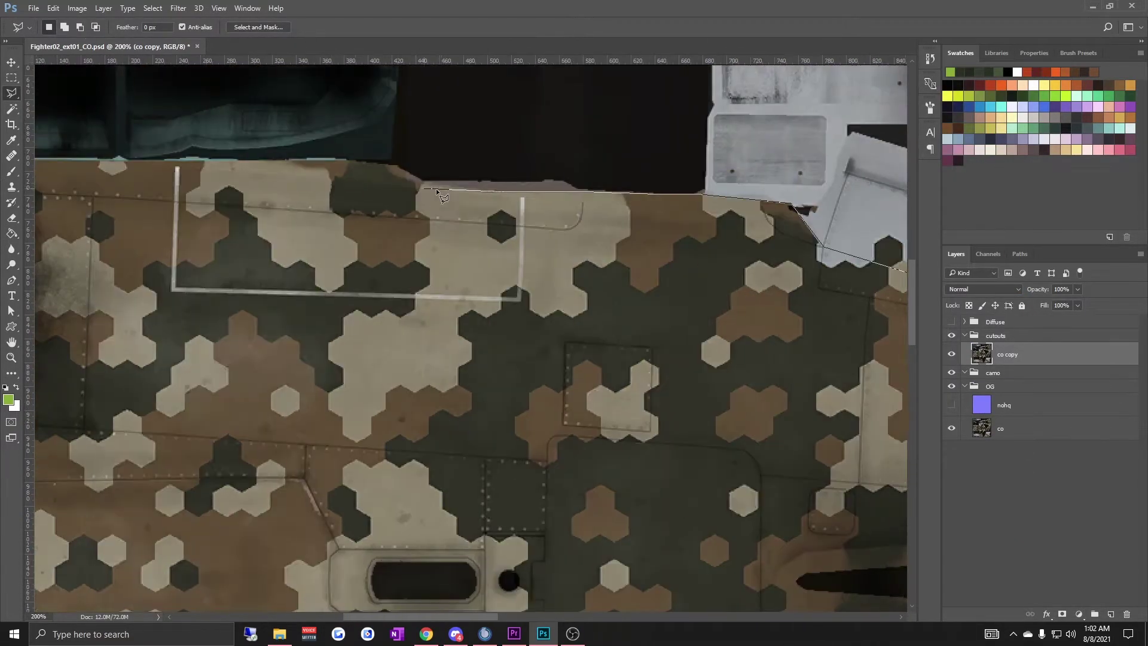
click(399, 164)
scroll(158, 160, left, 6)
click(214, 158)
click(178, 176)
Outline the camouflaged fin section near the texture's right edge with the Polygonal Lasso, excluding the dark teal part
scroll(471, 339, down, 8)
scroll(518, 284, right, 7)
scroll(518, 284, up, 5)
click(807, 386)
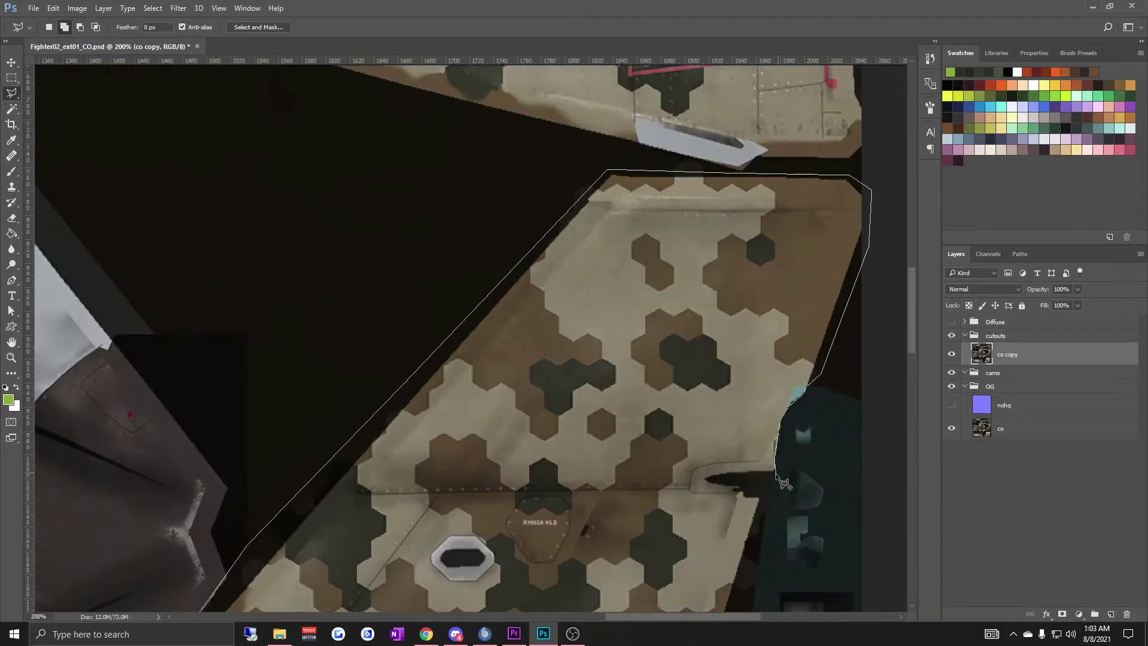
Add the narrow camouflaged strip along the lower edge of the panel above the fin to the lasso selection
scroll(421, 478, left, 8)
scroll(421, 478, up, 4)
shift+click(517, 287)
scroll(530, 405, right, 8)
click(487, 257)
scroll(709, 353, right, 7)
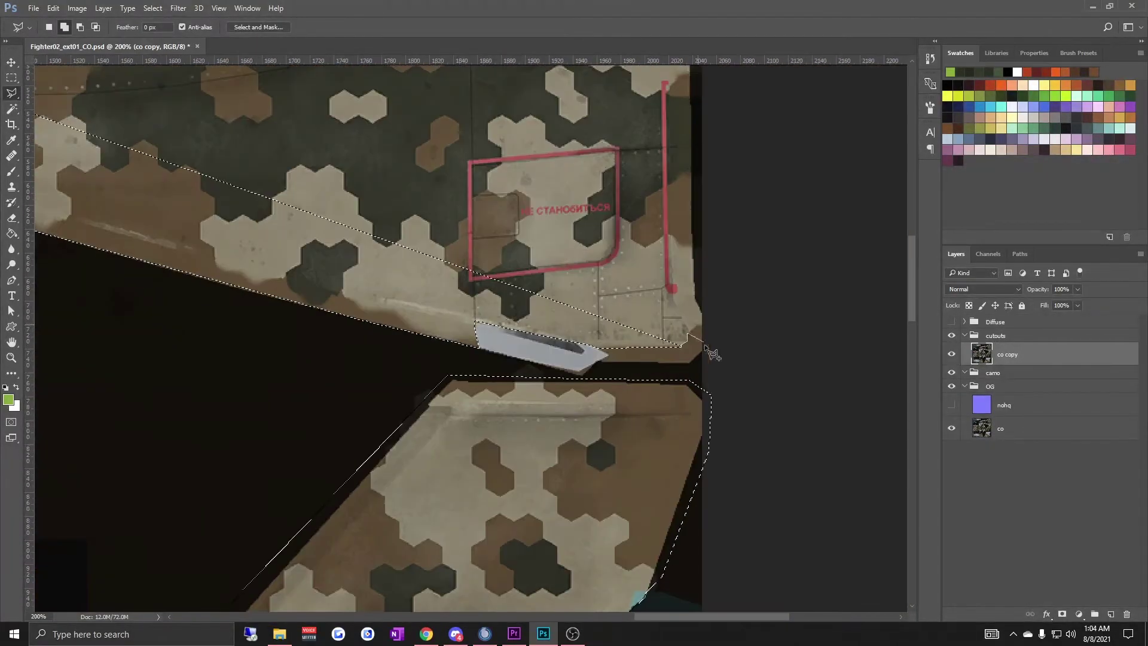
Add the rest of the upper camouflaged nose section, above its already selected lower strip, to the selection with the Polygonal Lasso
scroll(710, 354, up, 9)
click(689, 173)
click(502, 185)
click(353, 222)
scroll(201, 261, left, 7)
click(151, 326)
scroll(151, 326, left, 5)
scroll(591, 356, down, 8)
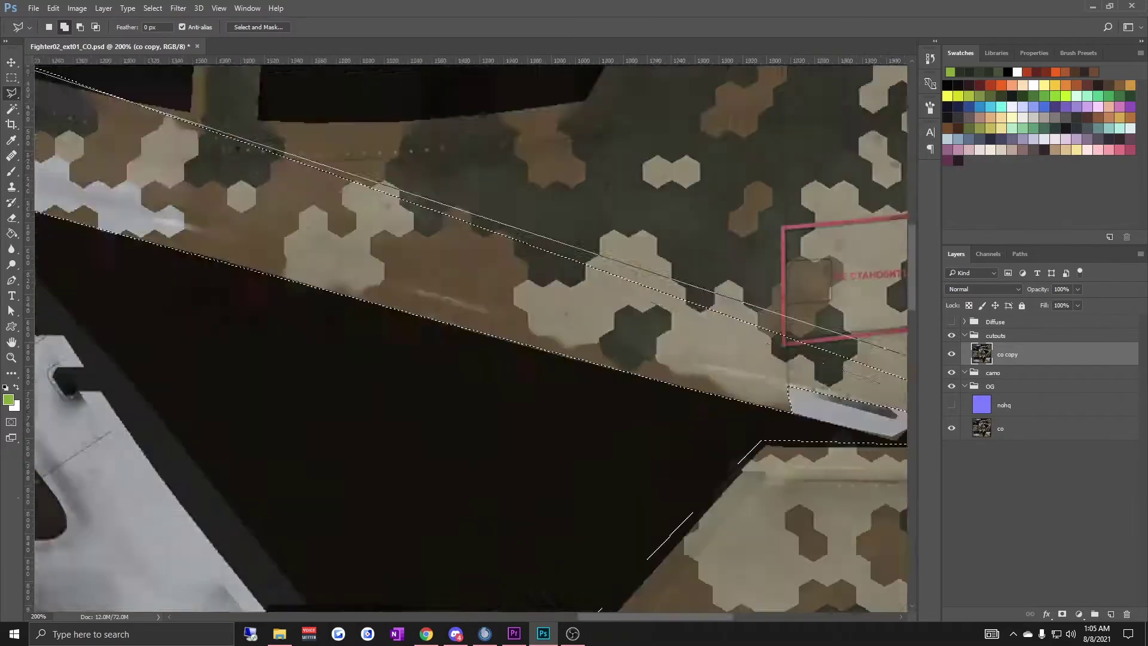
Exclude the small rectangular vents and the trapezoidal opening on the nose section from the selection
scroll(591, 356, up, 8)
alt+click(491, 239)
click(592, 217)
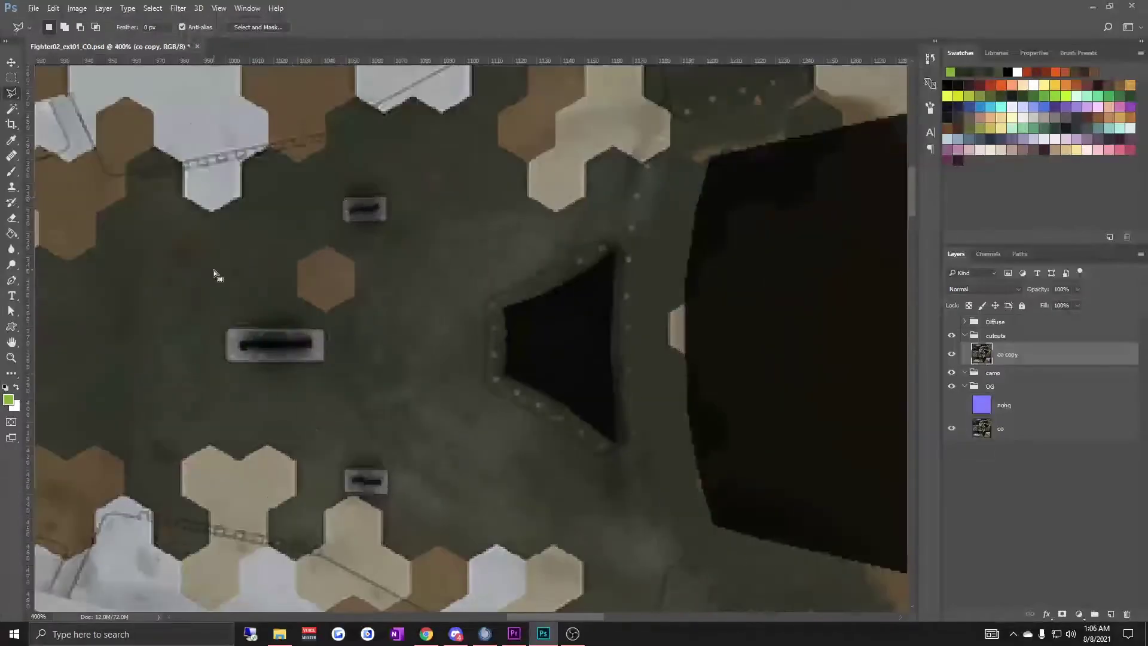
alt+click(226, 328)
click(323, 360)
click(226, 328)
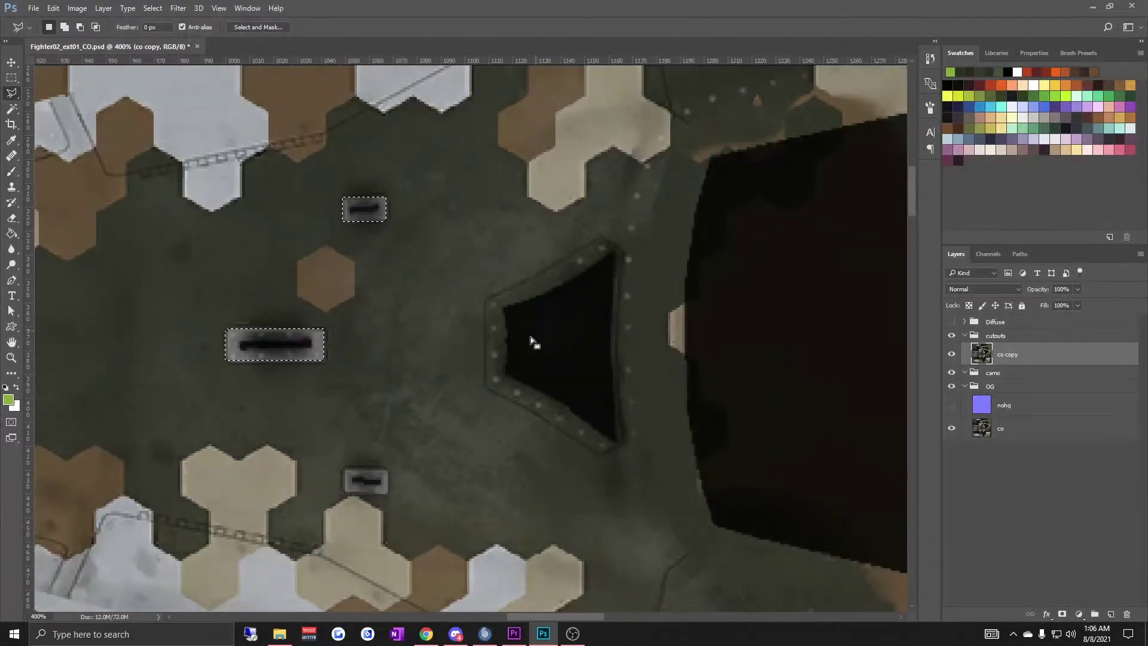
alt+click(507, 307)
click(503, 309)
scroll(517, 380, down, 1)
Exclude the two large dark canopy openings from the selection, keeping the camouflaged bar between them
click(377, 210)
click(658, 552)
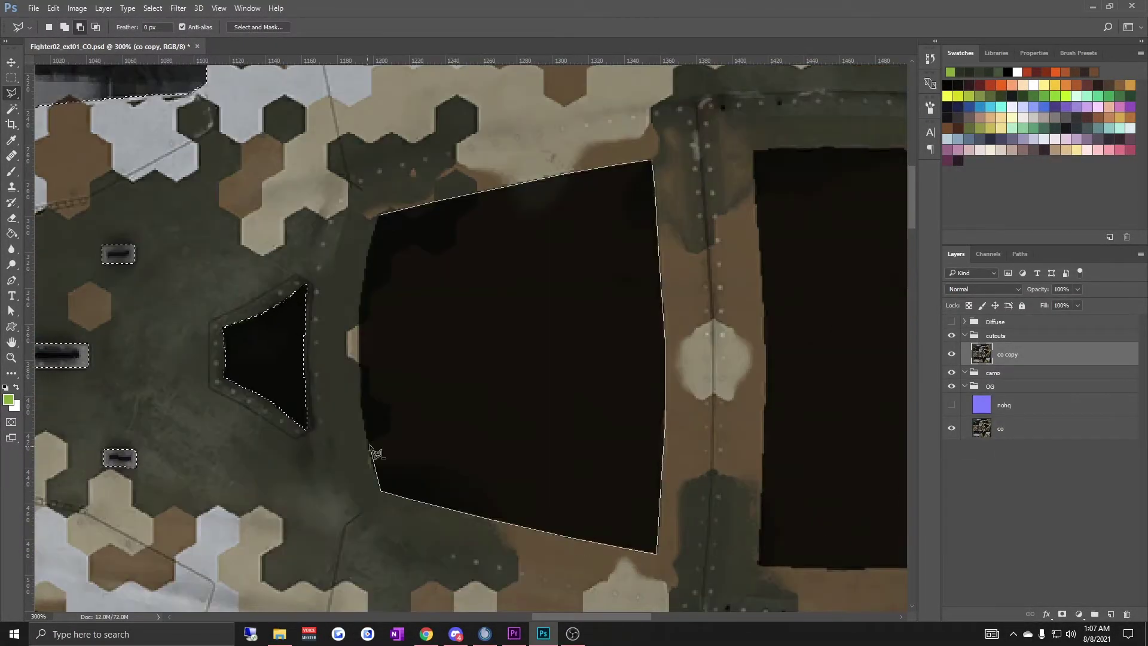
scroll(377, 453, right, 5)
click(430, 152)
scroll(845, 180, right, 5)
click(676, 359)
click(605, 535)
scroll(605, 535, down, 3)
click(115, 378)
scroll(120, 274, up, 4)
click(108, 224)
scroll(579, 239, left, 4)
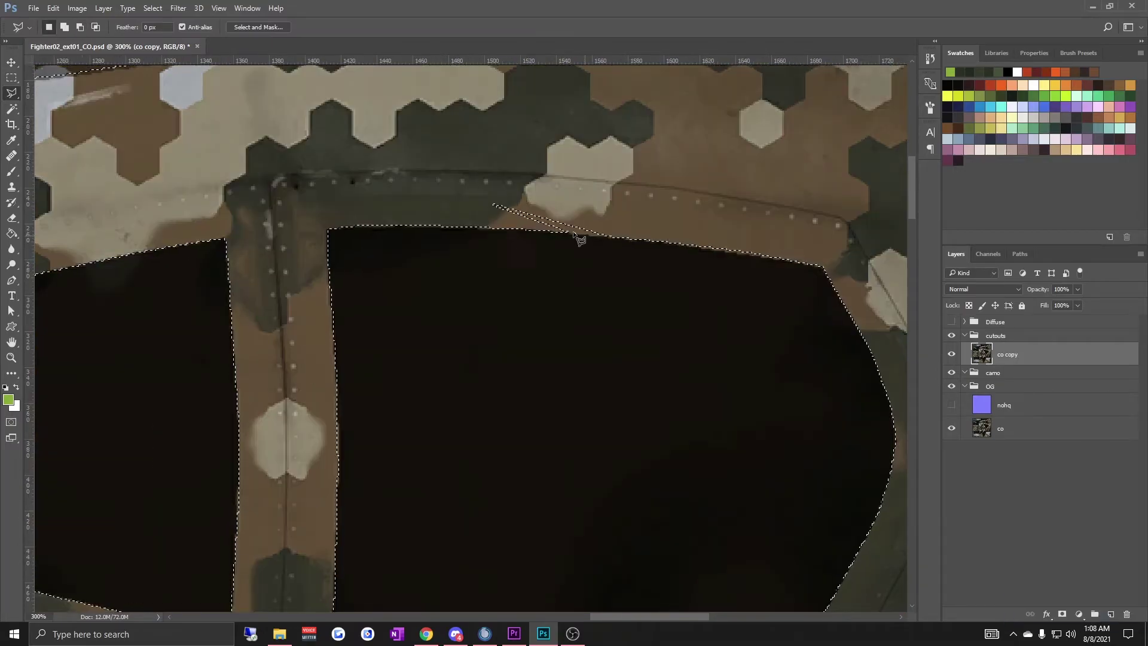
Exclude the small dark rounded opening behind the canopy from the selection
scroll(343, 478, down, 3)
scroll(493, 263, up, 2)
alt+click(455, 253)
click(456, 253)
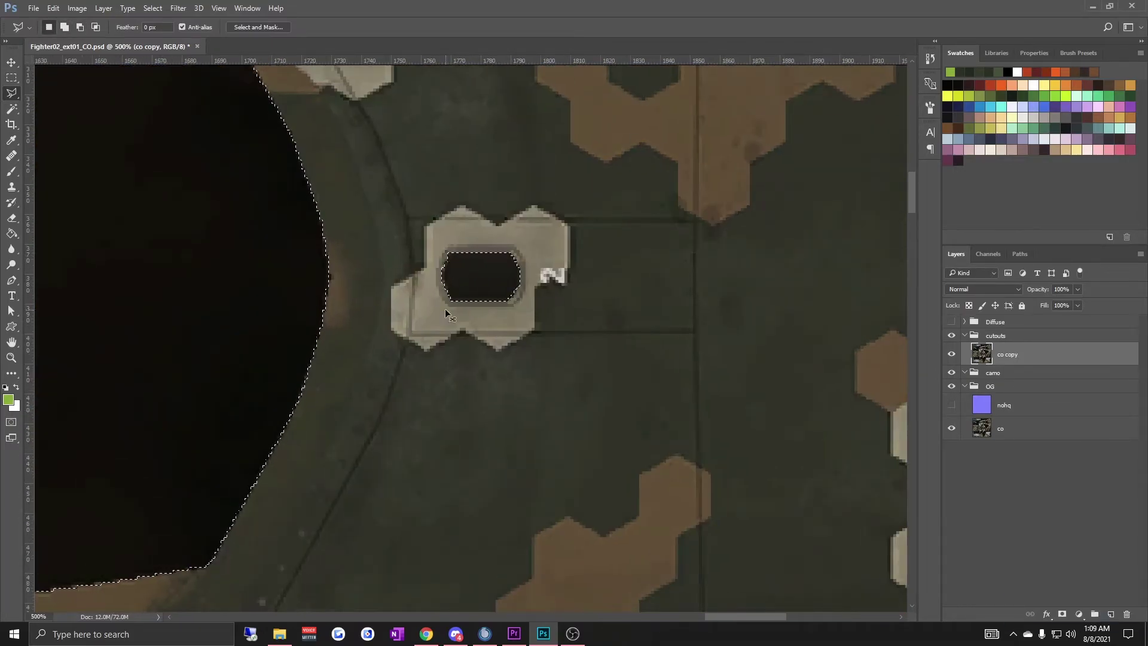
Try to exclude the panel-lined strip along the nose section's lower edge from the selection
scroll(445, 309, down, 2)
scroll(444, 309, left, 5)
alt+click(616, 441)
click(602, 505)
scroll(598, 521, down, 3)
click(597, 430)
scroll(430, 412, left, 5)
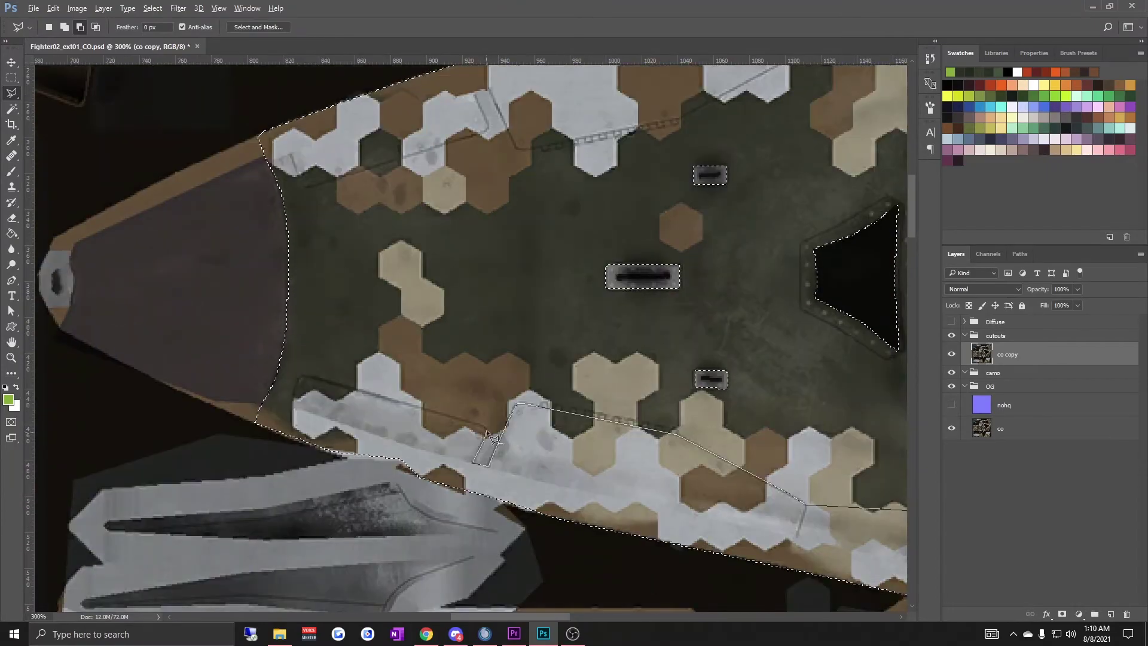
Add the two camouflaged sections flanking the V-shaped notch at the texture's lower edge to the selection
scroll(305, 382, down, 10)
click(207, 420)
click(211, 549)
click(557, 369)
drag(383, 240, 782, 336)
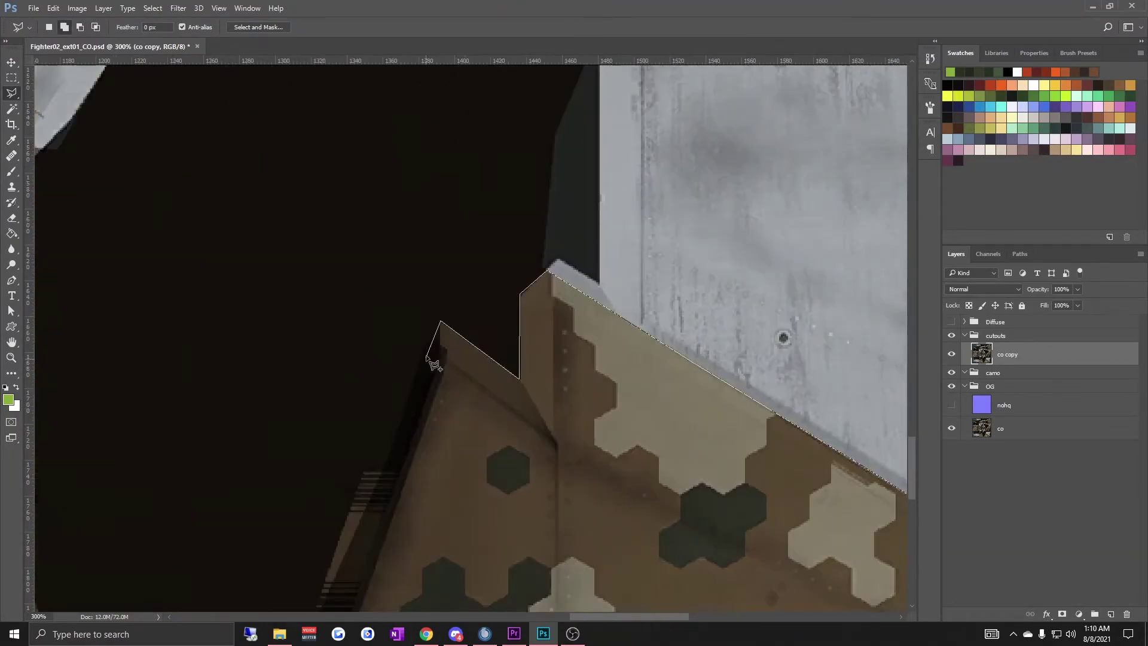
click(432, 334)
click(379, 135)
click(440, 245)
click(326, 523)
scroll(431, 382, down, 5)
Nest the cutouts group inside the camo group and rename it camo_1
drag(996, 336, 993, 372)
double_click(1006, 349)
text(camo_1)
key(Return)
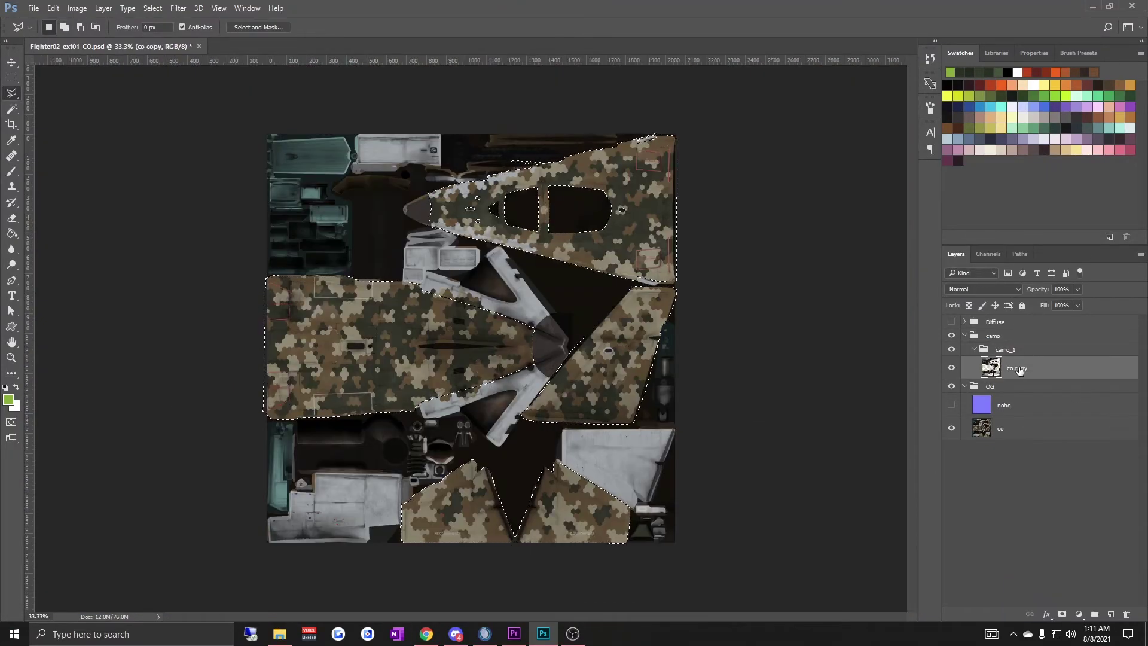
Delete the co copy layer and add a layer mask to the camo_1 group from the active selection
key(Delete)
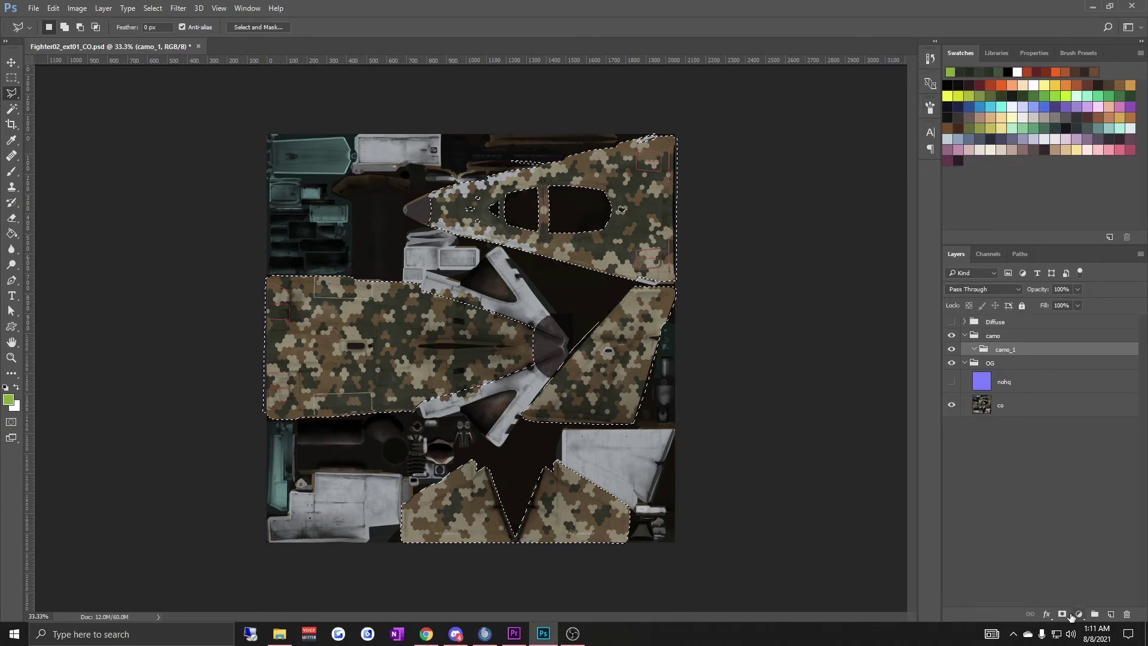
click(1062, 614)
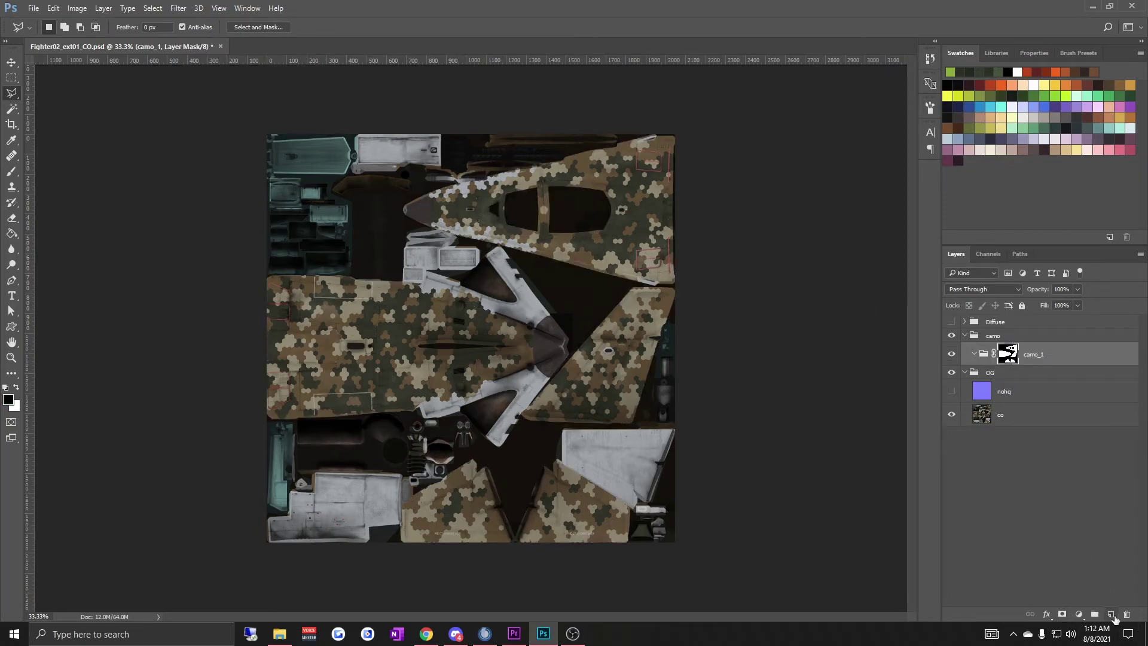
Create a new layer in camo_1 and fill it with the green woodland camouflage pattern using the Paint Bucket
click(1110, 614)
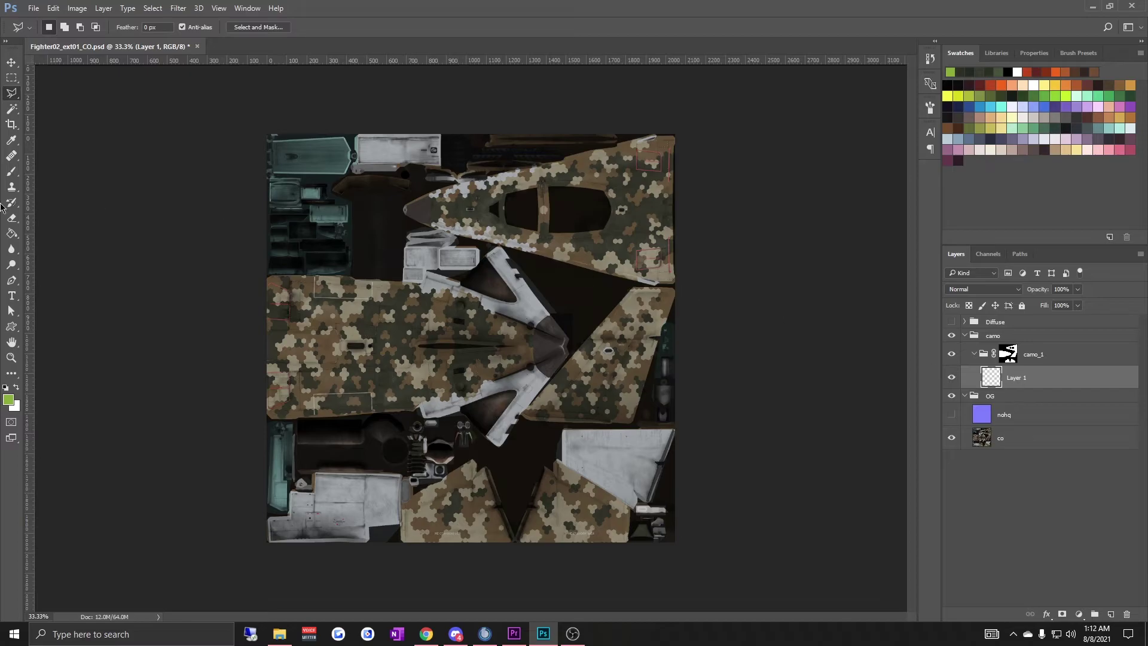
click(12, 233)
click(87, 28)
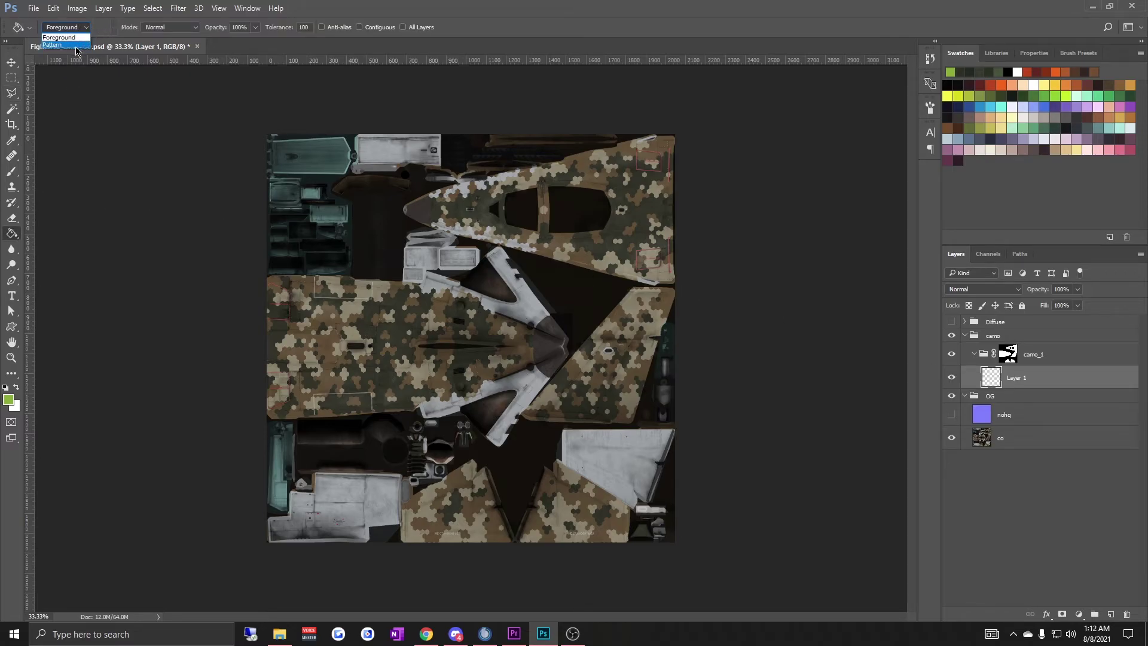
click(81, 38)
click(114, 28)
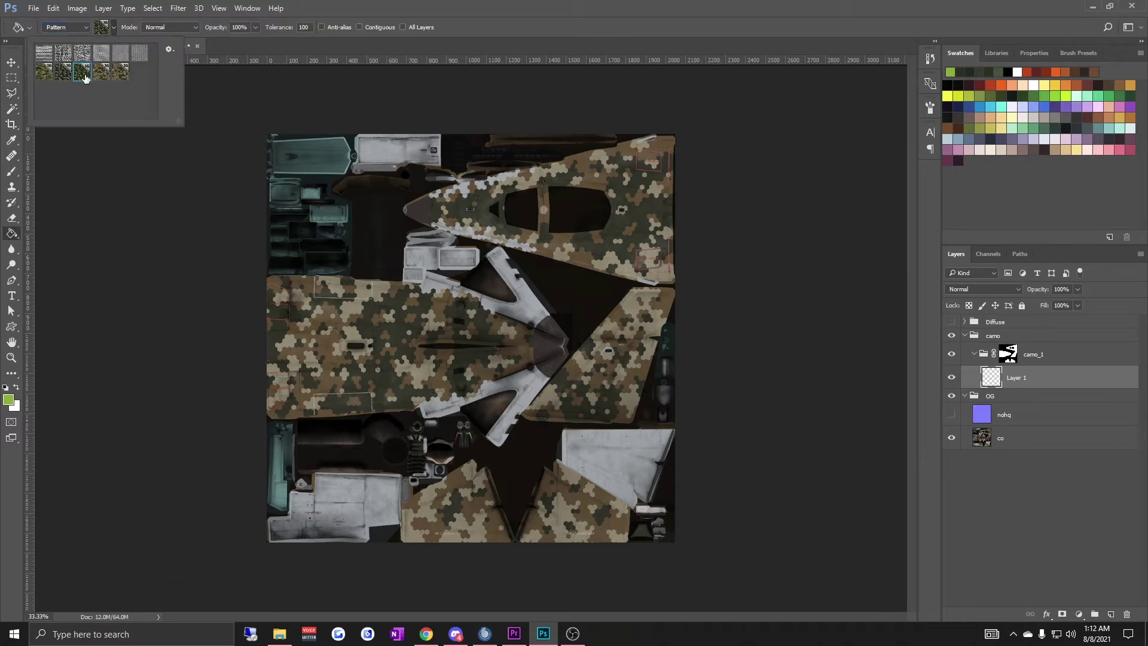
click(565, 370)
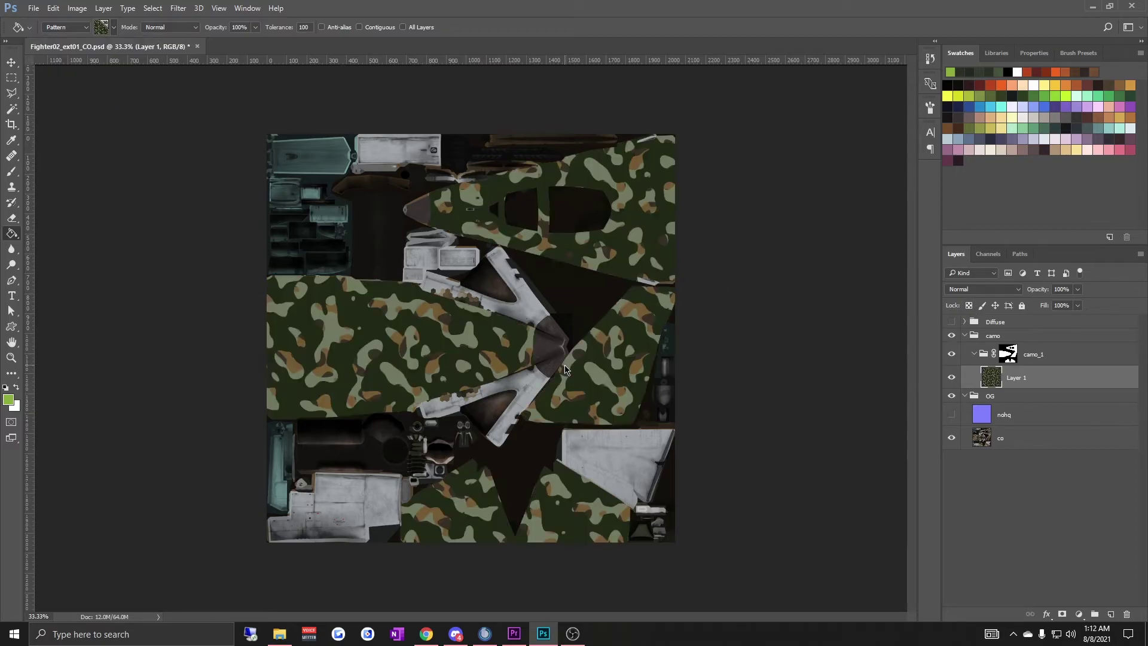
Show the Diffuse group's overlays on top of the woodland camouflage
click(955, 323)
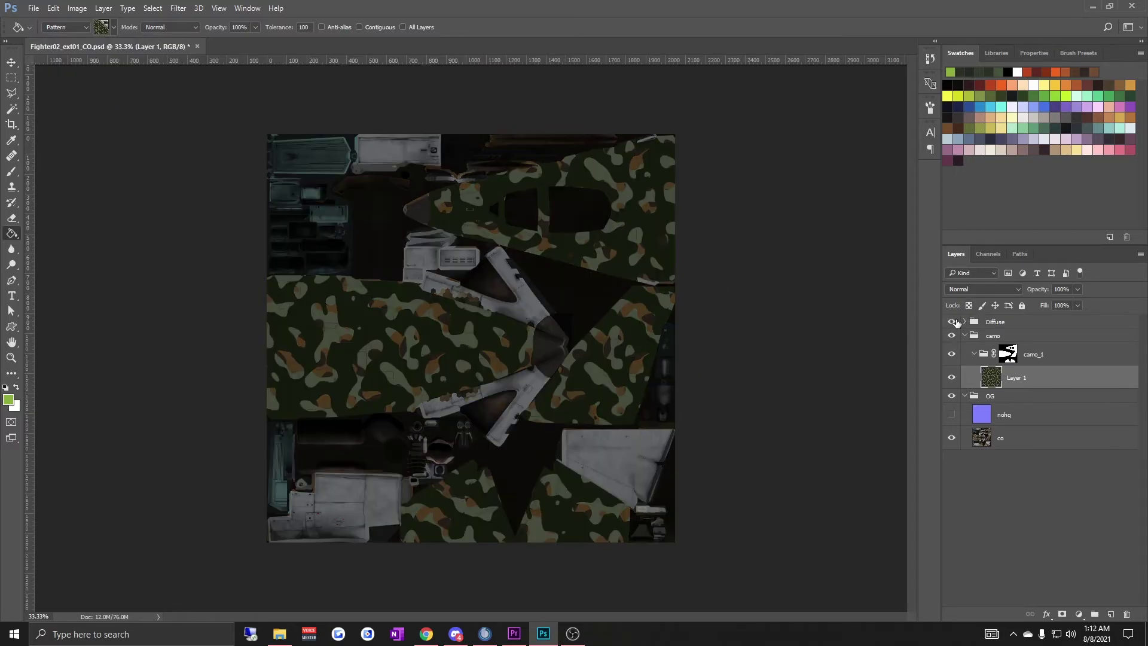
click(952, 323)
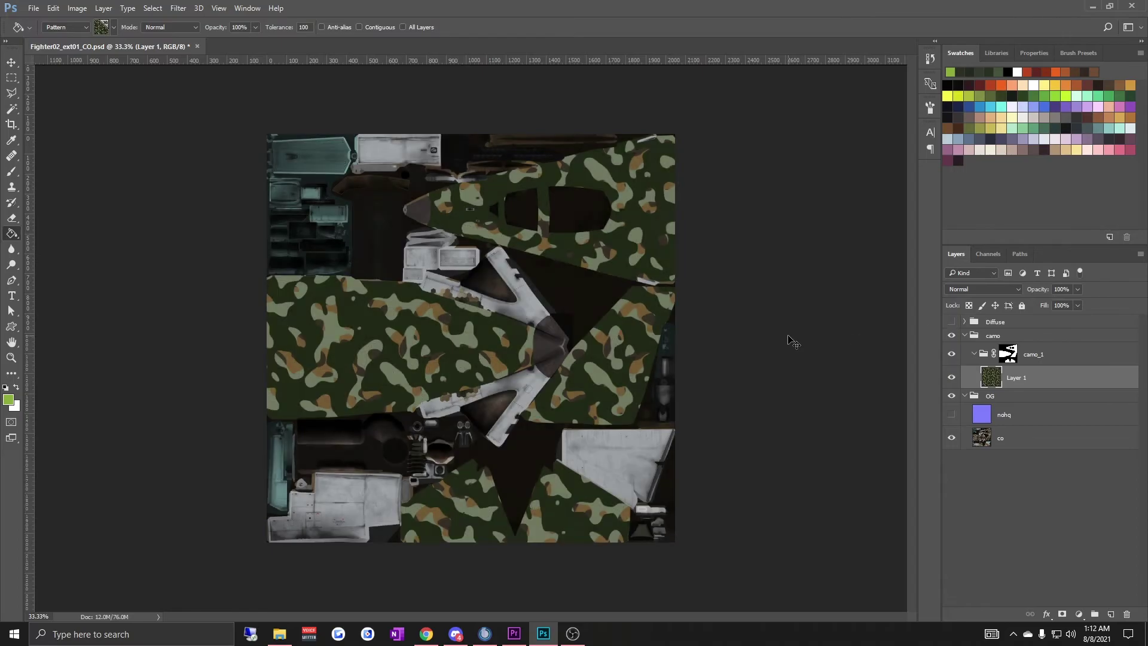
key(ctrl+plus)
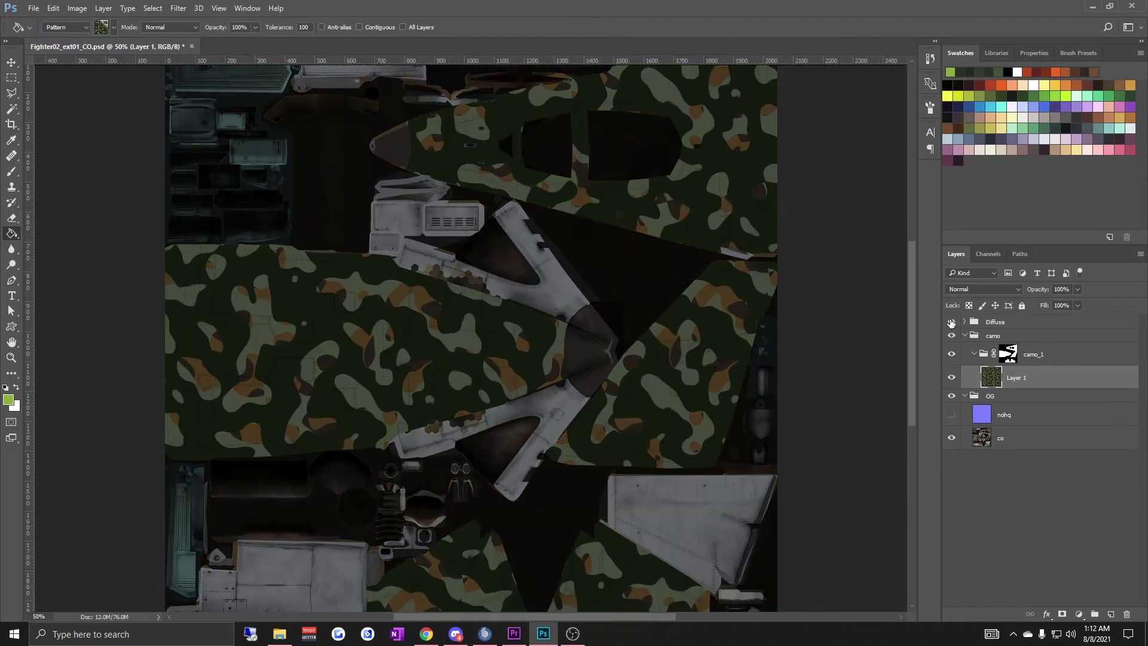
scroll(809, 305, down, 2)
Create another layer above the woodland camouflage and fill it with the solid green foreground colour
click(1110, 613)
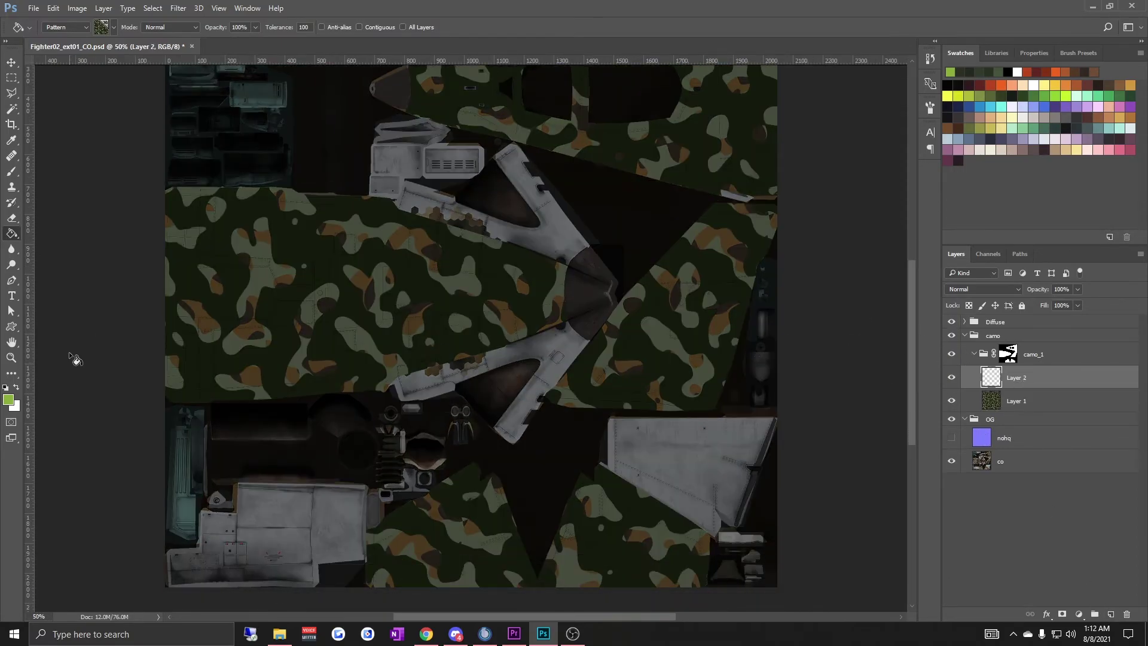
click(65, 35)
click(415, 333)
scroll(442, 335, up, 4)
Add a layer above Layer 1, hide the solid green Layer 2, and fill the new layer with the brown-green digital camouflage pattern
click(1016, 401)
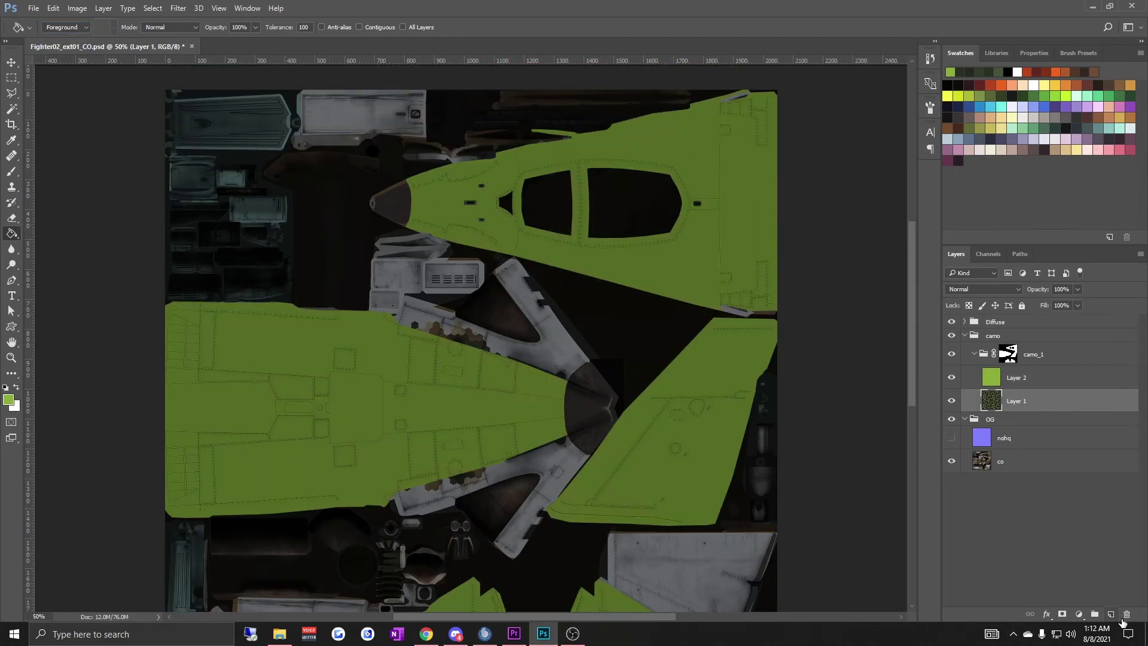
click(1126, 614)
key(Escape)
click(1110, 614)
click(951, 377)
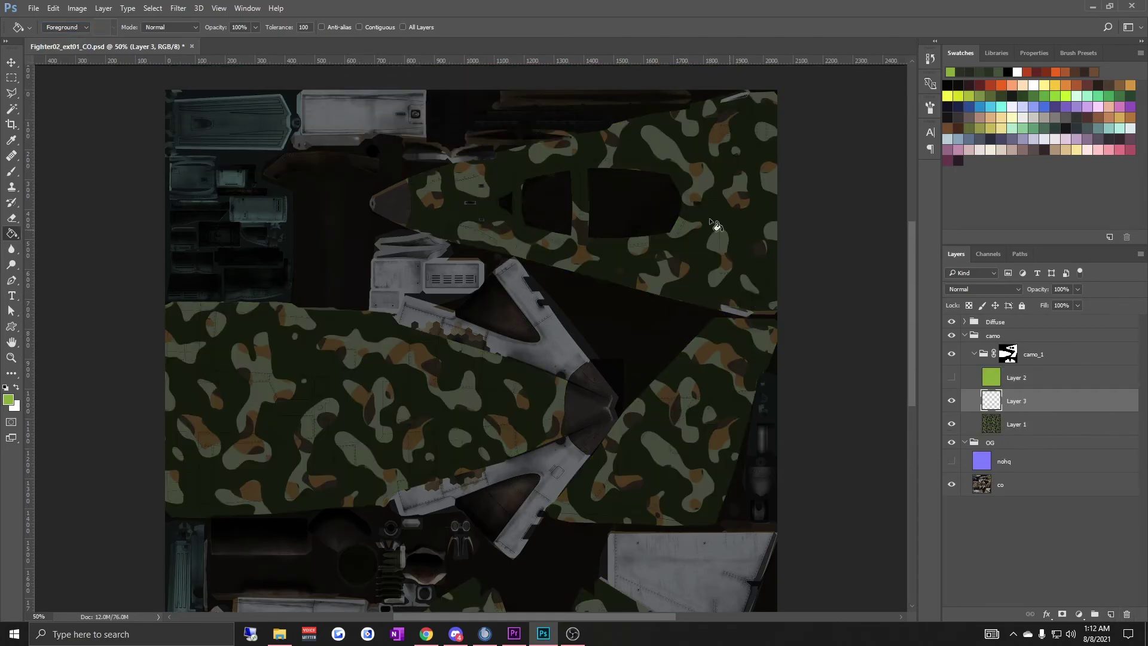
click(52, 46)
click(106, 27)
click(81, 71)
click(352, 342)
scroll(719, 357, down, 1)
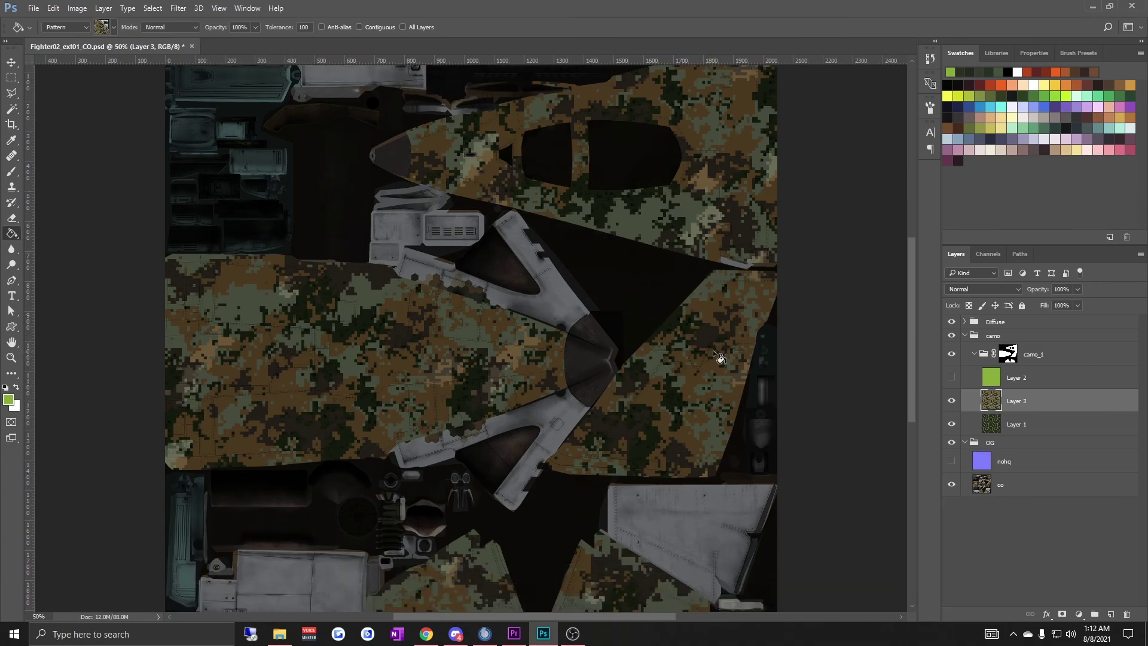
Compare the three fill layers by toggling their visibility, leaving only the solid green Layer 2 shown
click(951, 400)
click(950, 378)
click(951, 377)
click(951, 400)
click(951, 423)
click(951, 400)
click(951, 377)
Expand the Diffuse group and examine how the cavity and height overlays affect the green texture
click(964, 321)
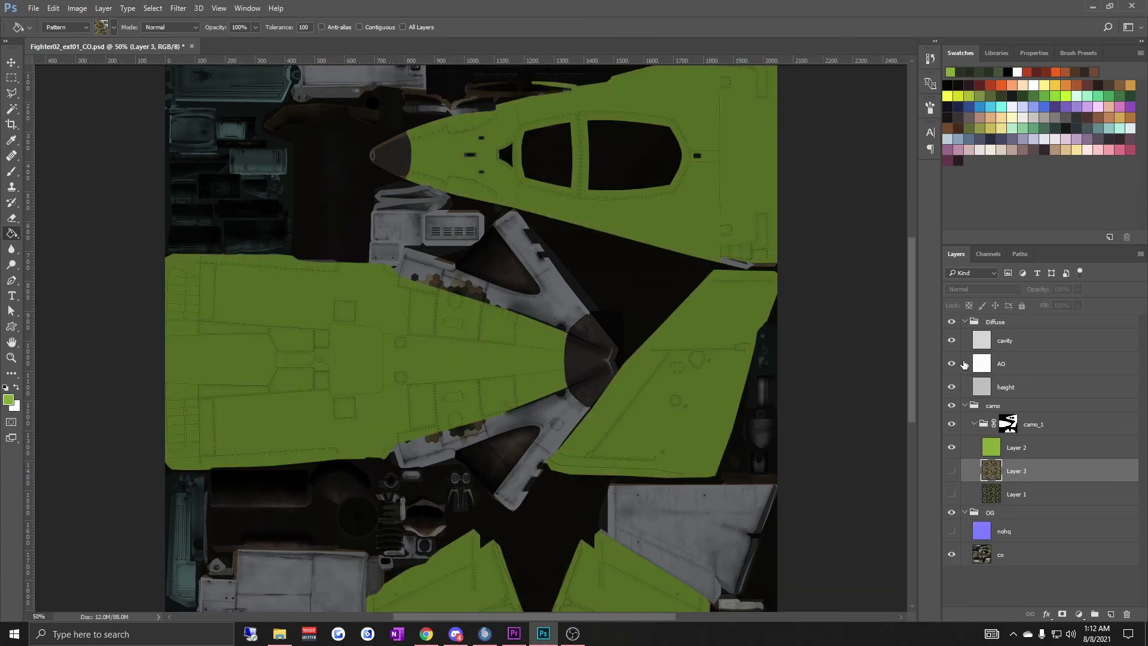
click(951, 341)
click(951, 341)
click(951, 341)
click(951, 387)
click(951, 386)
click(951, 387)
click(950, 387)
drag(911, 342, 913, 371)
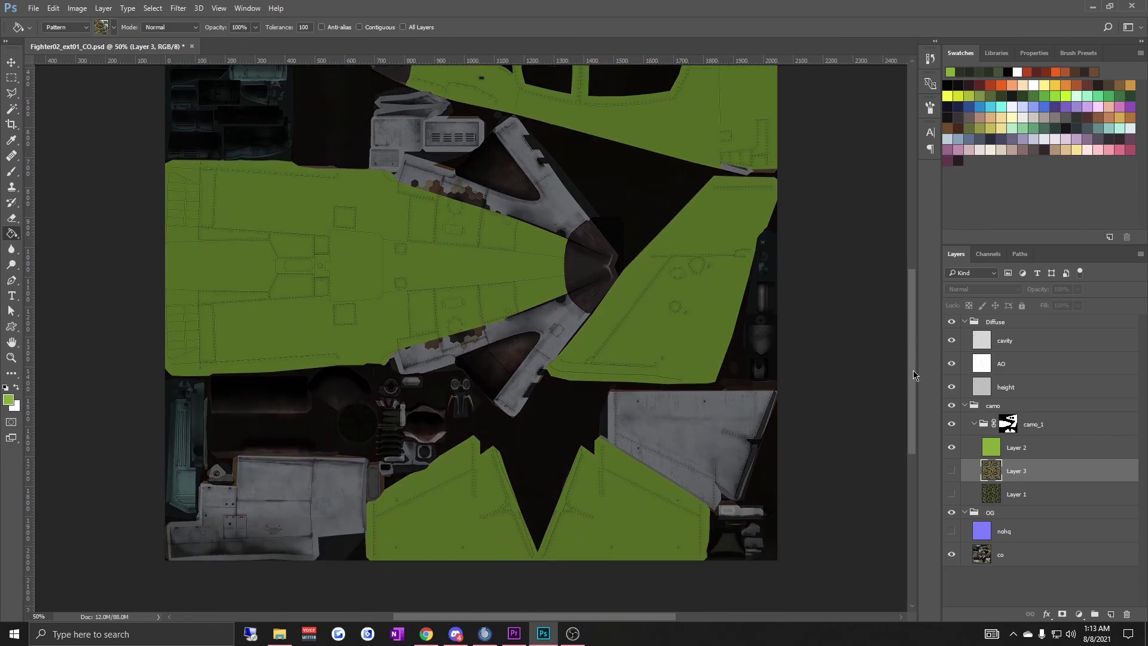